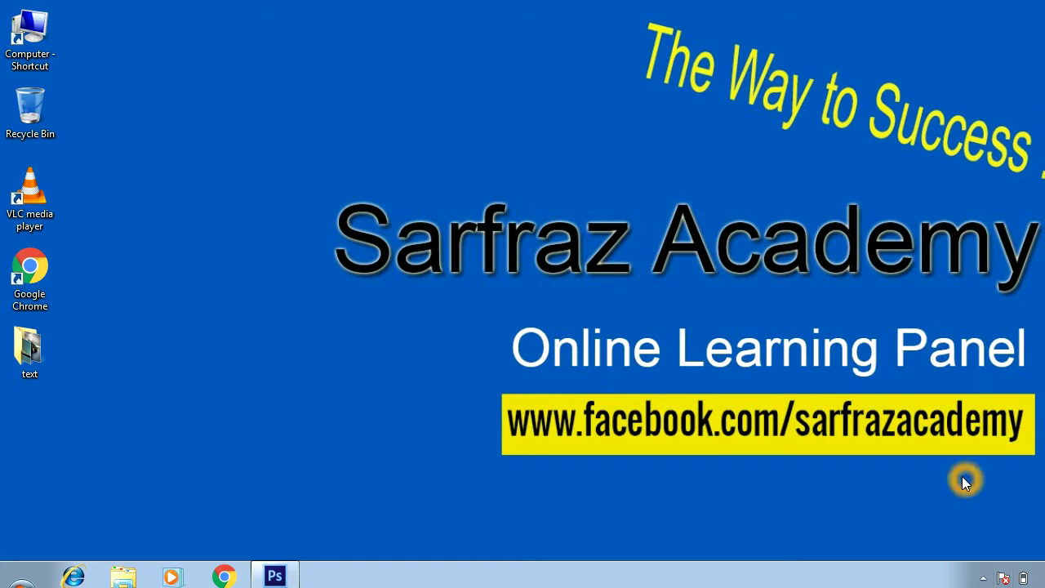
Review the lake photo and the blank Untitled-1 canvas, ending on the 3336.png bottle image.
{"action": "left_click", "coordinate": [261, 578]}
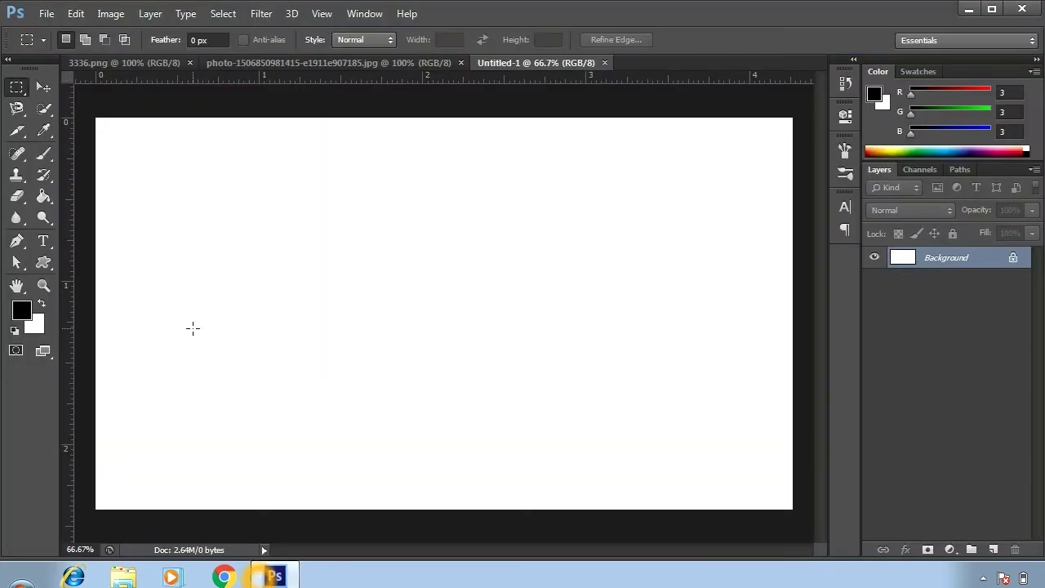
{"action": "left_click", "coordinate": [131, 62]}
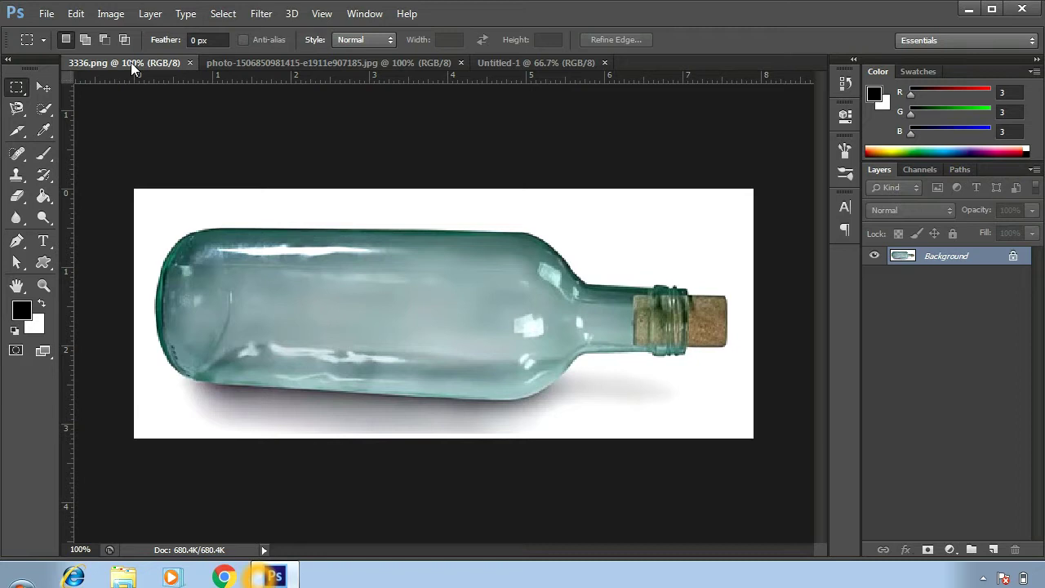
{"action": "left_click", "coordinate": [217, 63]}
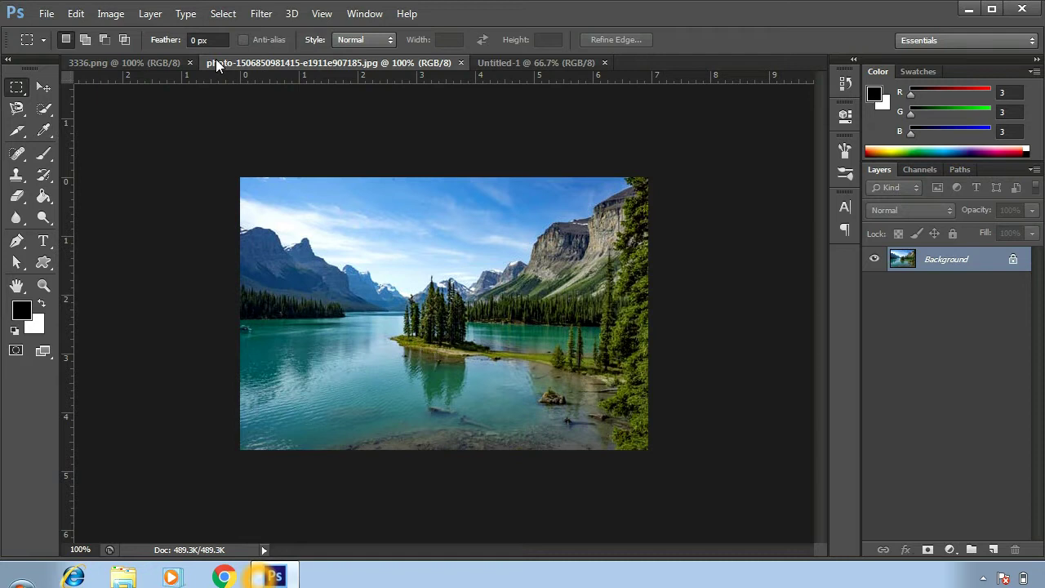
{"action": "left_click", "coordinate": [518, 63]}
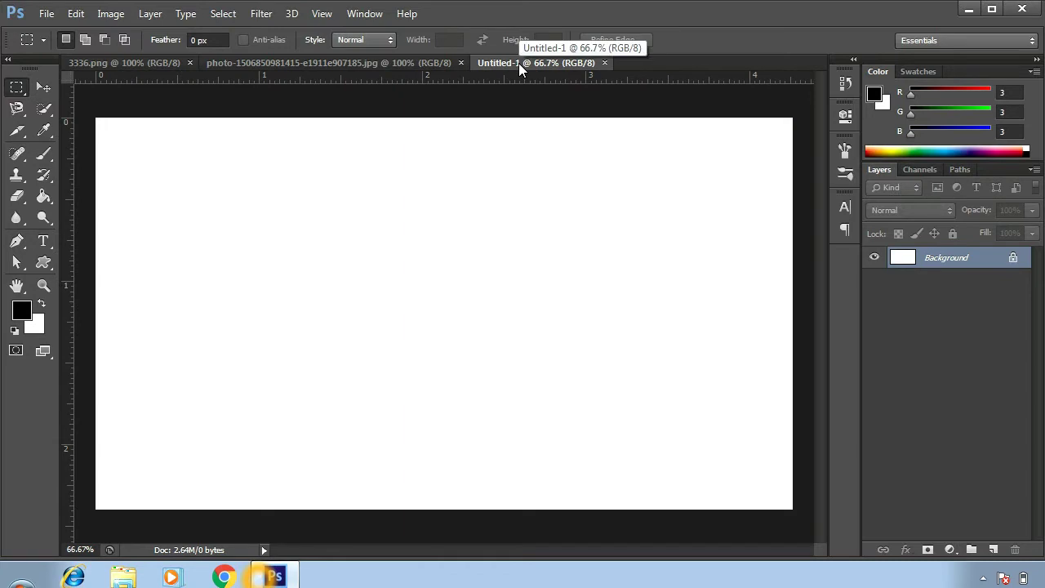
{"action": "left_click", "coordinate": [159, 63]}
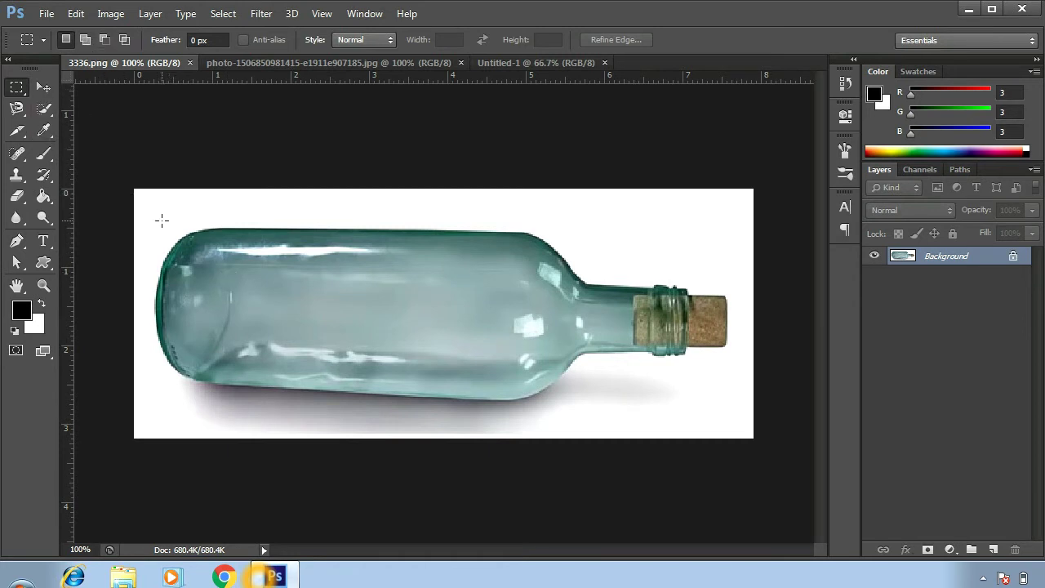
Copy a rectangular selection around the whole bottle and paste it into Untitled-1.
{"action": "left_click_drag", "start_coordinate": [160, 219], "coordinate": [561, 462]}
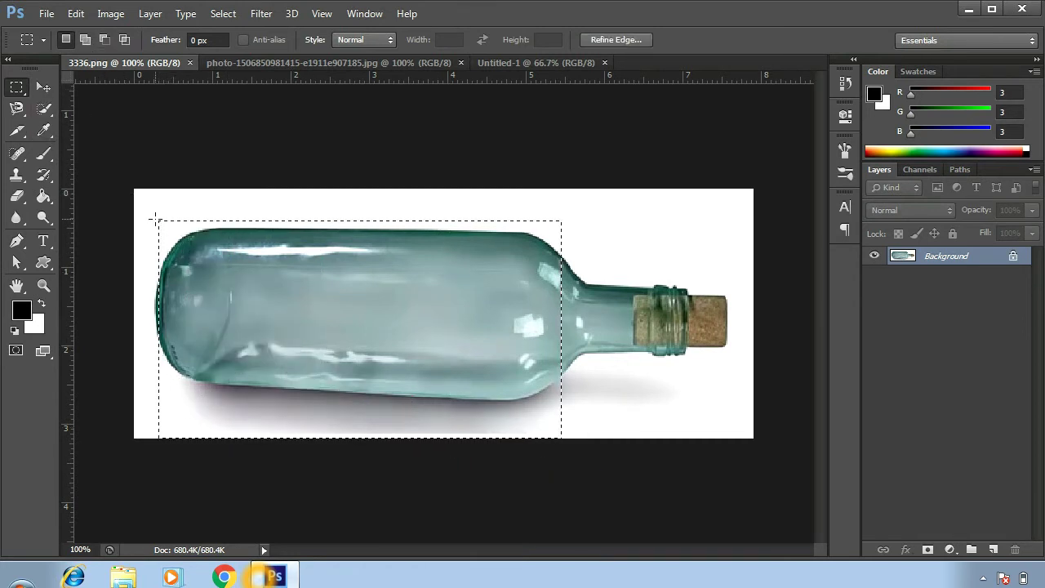
{"action": "mouse_move", "coordinate": [145, 204]}
{"action": "left_mouse_down"}
{"action": "mouse_move", "coordinate": [739, 473]}
{"action": "mouse_move", "coordinate": [743, 405]}
{"action": "left_mouse_up"}
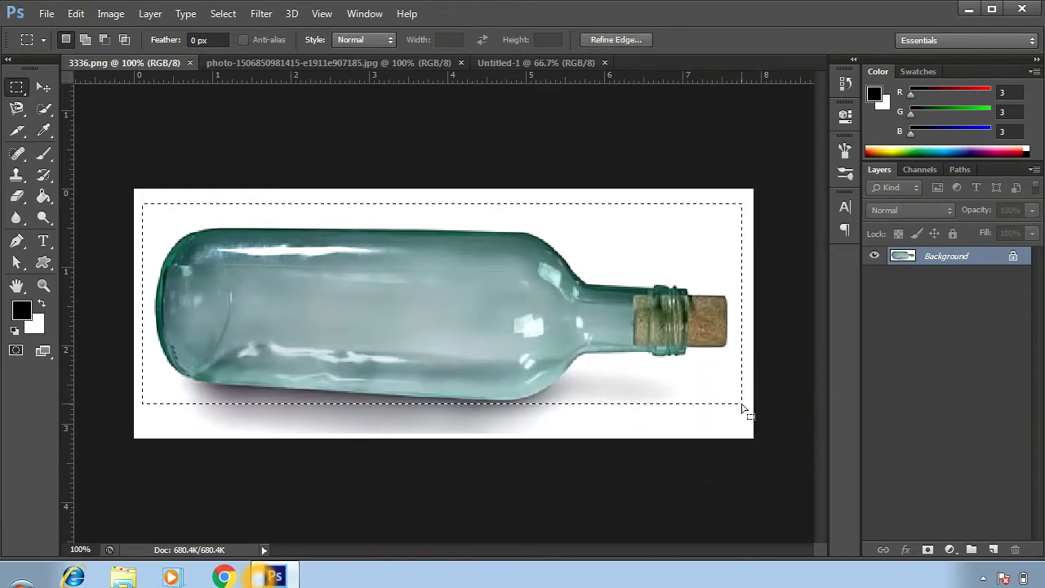
{"action": "left_click", "coordinate": [76, 13]}
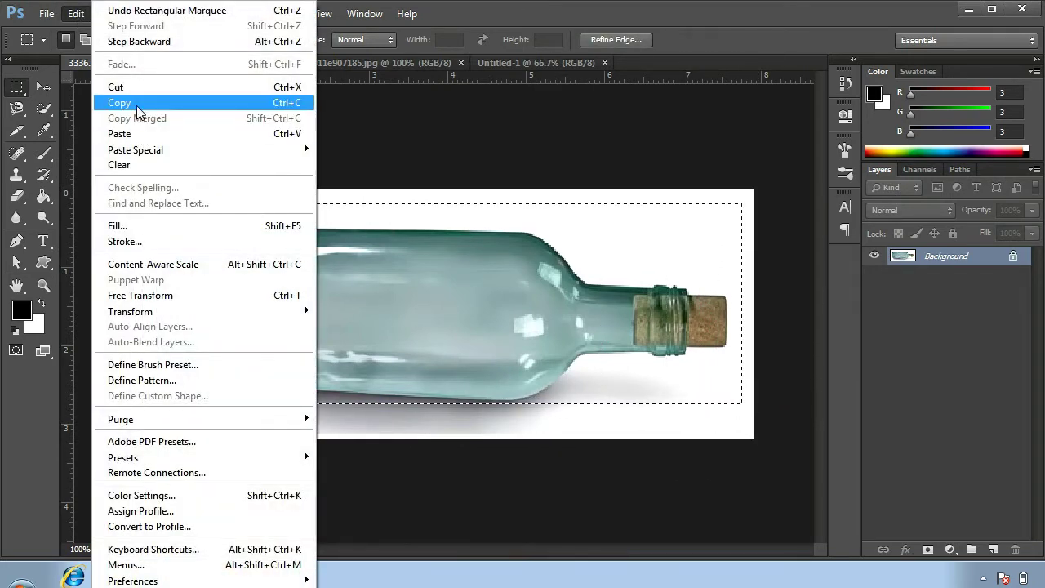
{"action": "left_click", "coordinate": [139, 102]}
{"action": "left_click", "coordinate": [506, 62]}
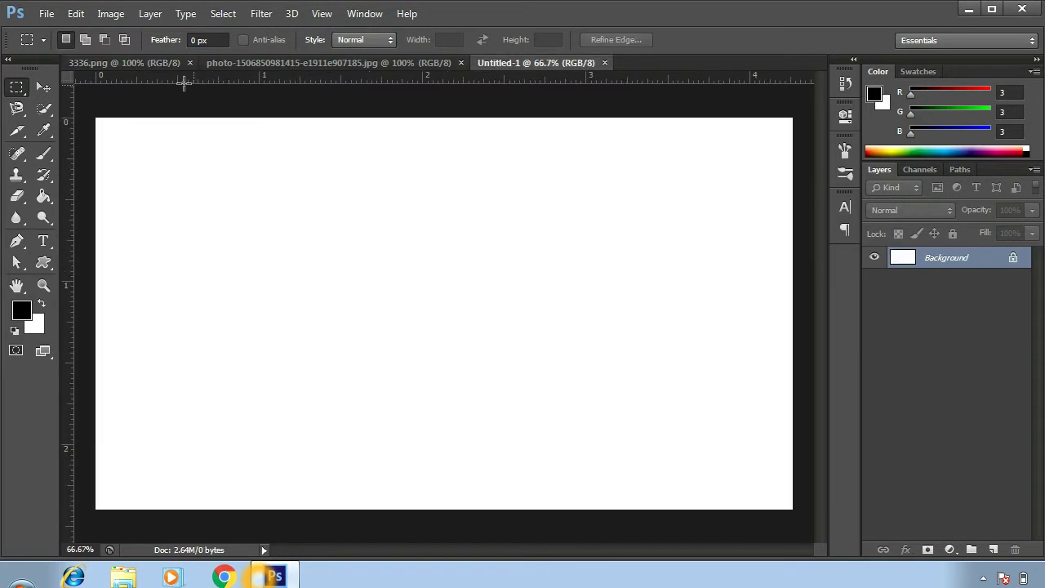
{"action": "left_click", "coordinate": [76, 14]}
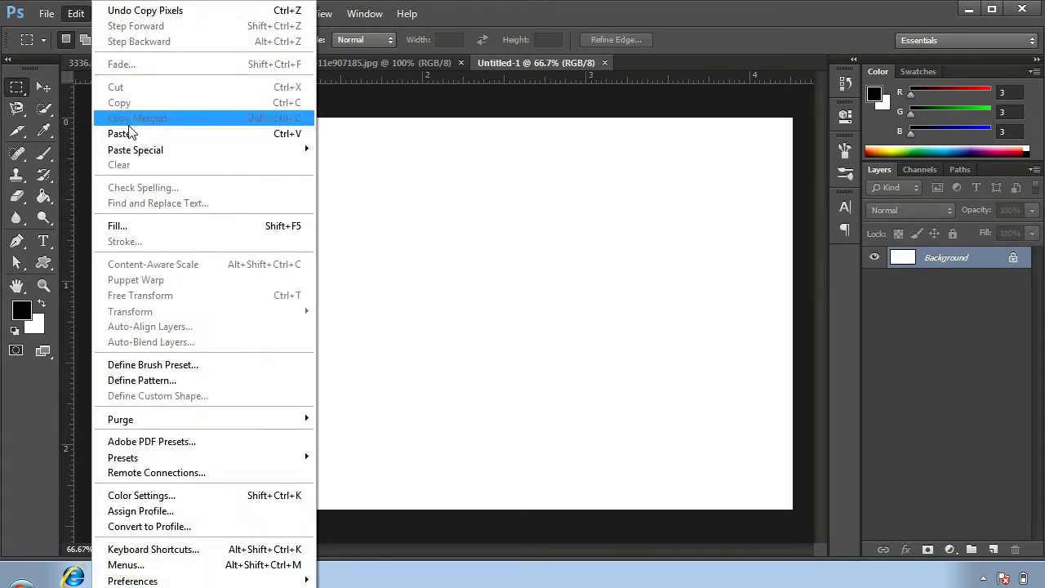
{"action": "left_click", "coordinate": [124, 133]}
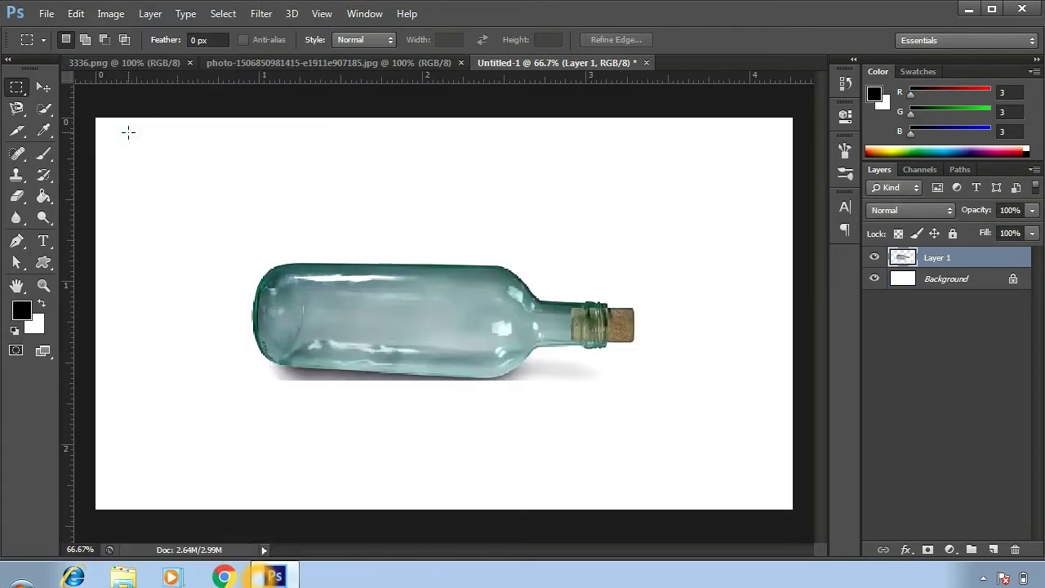
Enlarge the pasted bottle with Free Transform on all four sides and shift it up-left.
{"action": "key", "text": "ctrl+t"}
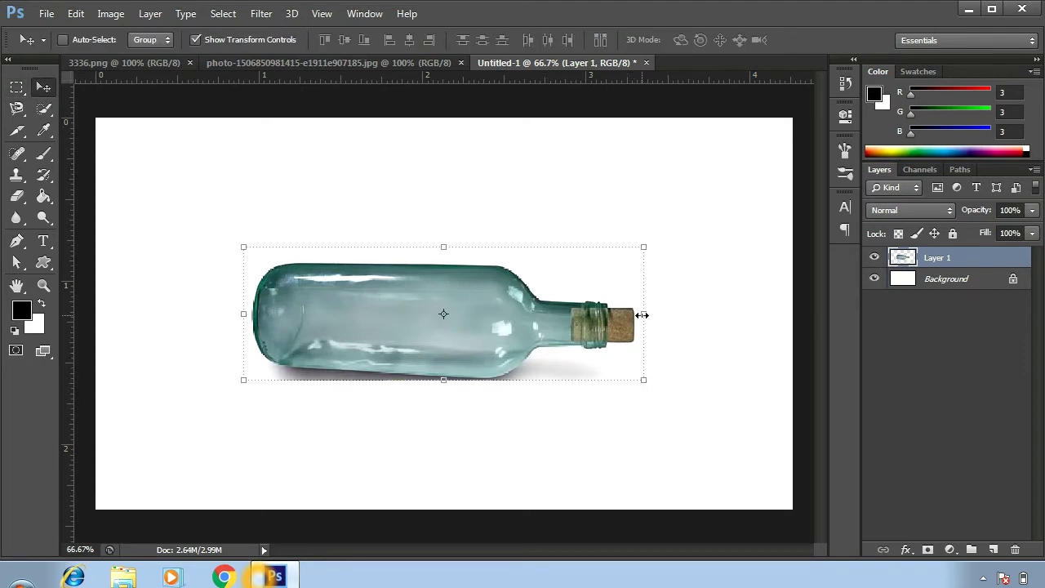
{"action": "left_click_drag", "start_coordinate": [637, 313], "coordinate": [745, 316]}
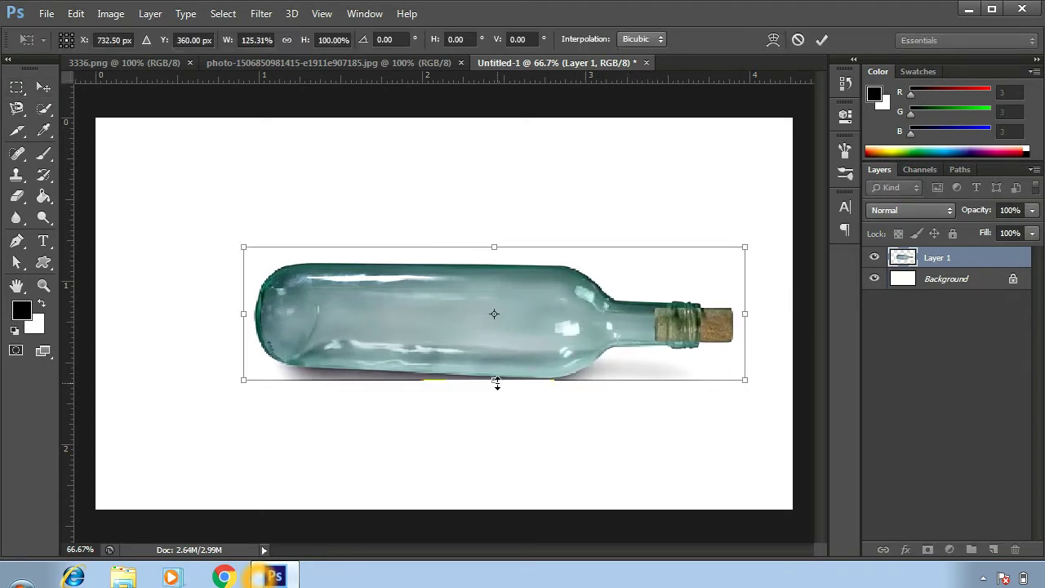
{"action": "left_click_drag", "start_coordinate": [497, 382], "coordinate": [494, 462]}
{"action": "left_click_drag", "start_coordinate": [493, 246], "coordinate": [491, 214]}
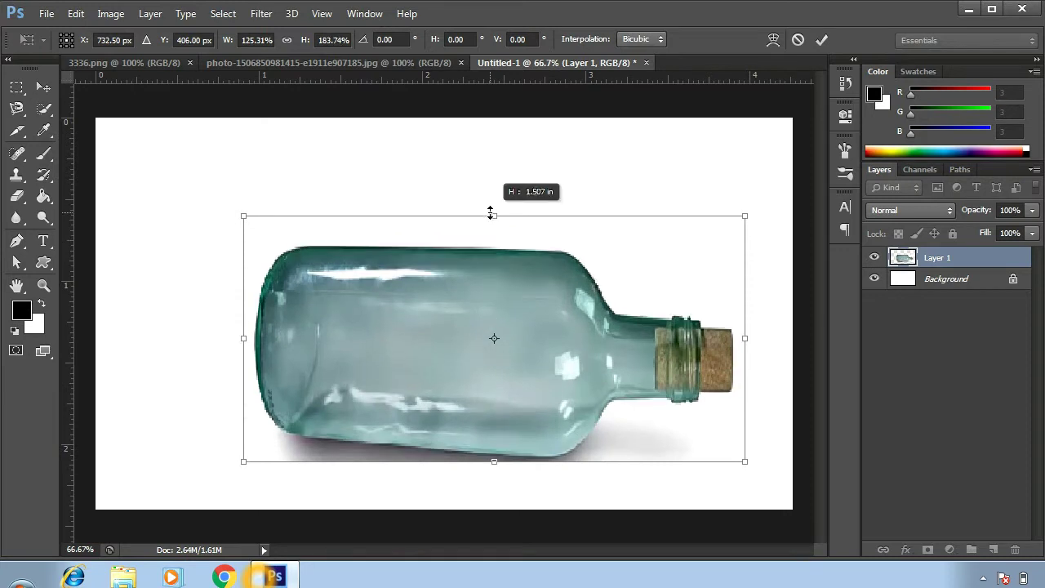
{"action": "left_click_drag", "start_coordinate": [237, 344], "coordinate": [164, 345]}
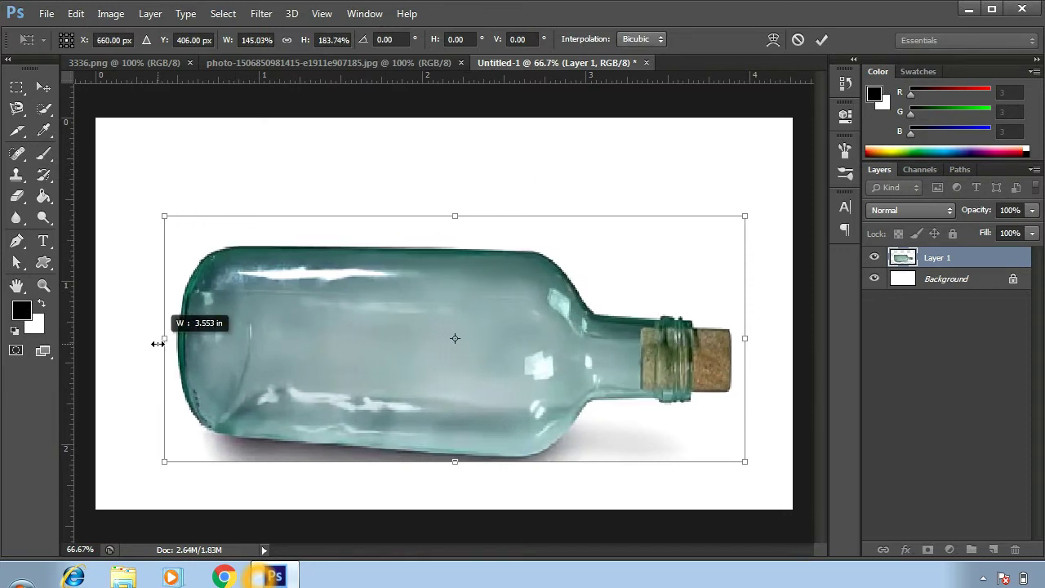
{"action": "left_click_drag", "start_coordinate": [408, 401], "coordinate": [394, 370]}
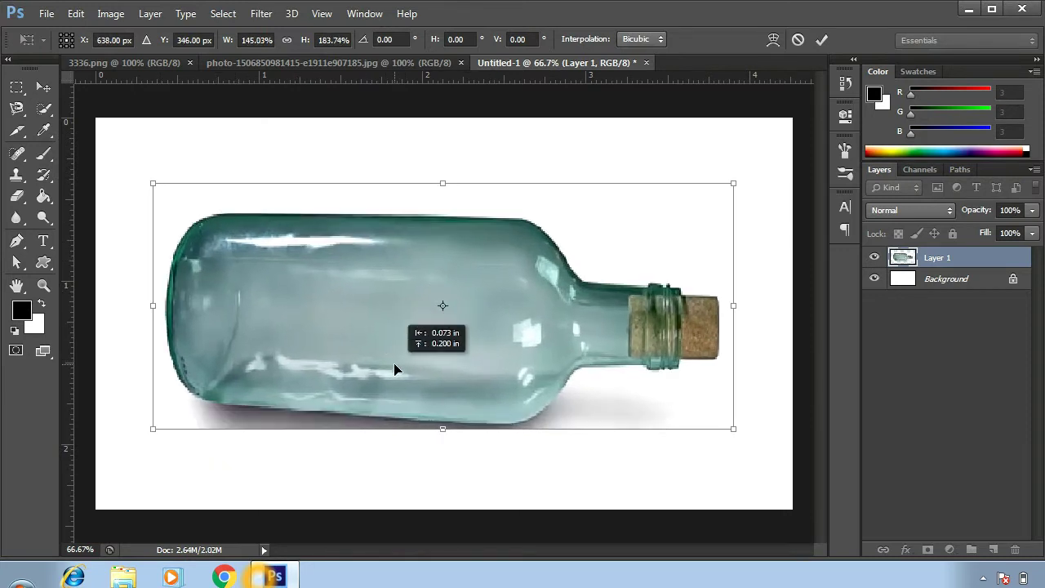
{"action": "left_click", "coordinate": [253, 60]}
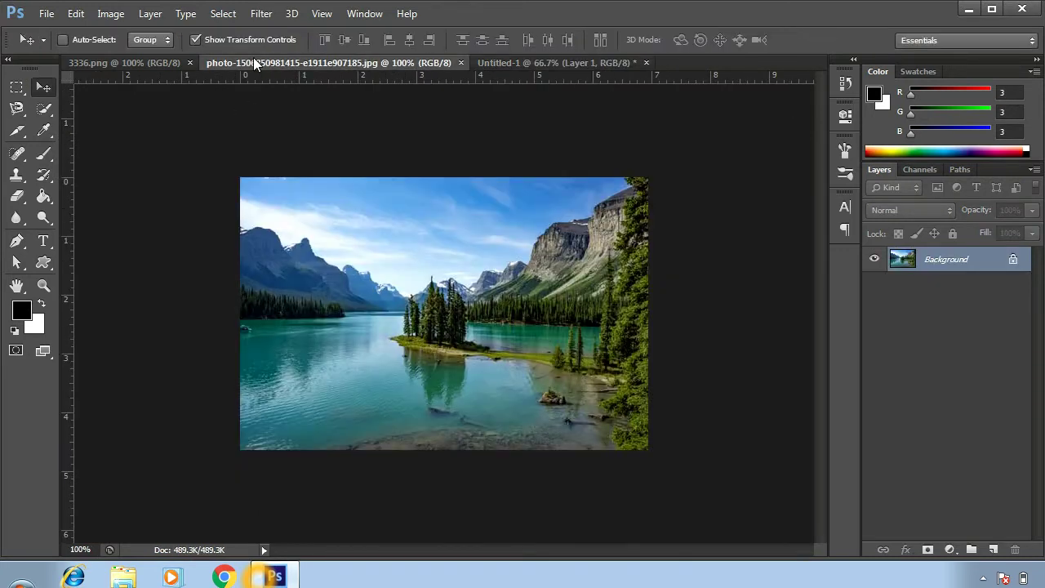
Copy a rectangular selection covering most of the lake photo.
{"action": "left_click", "coordinate": [16, 86]}
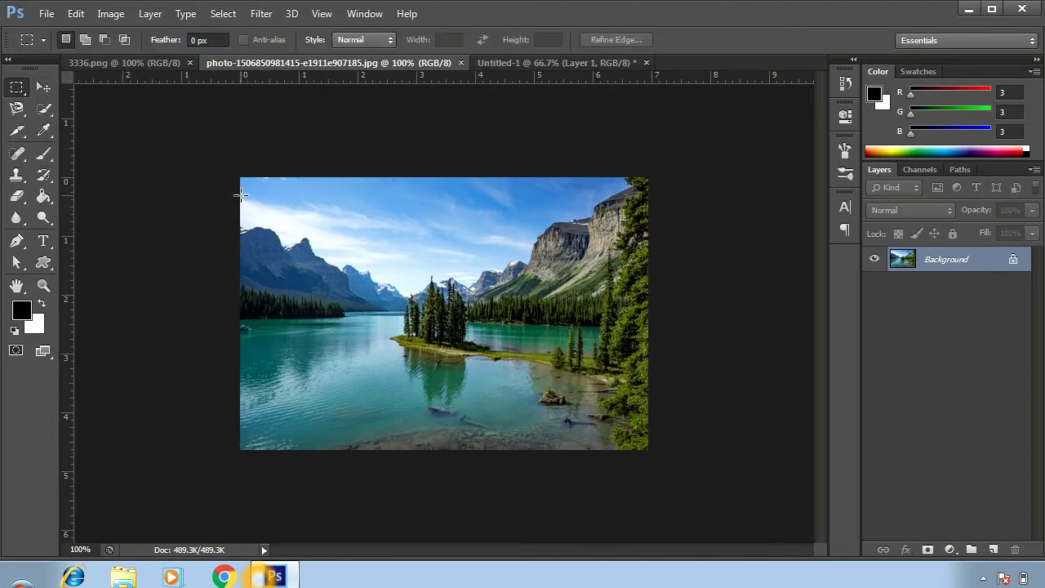
{"action": "left_click_drag", "start_coordinate": [241, 193], "coordinate": [672, 499]}
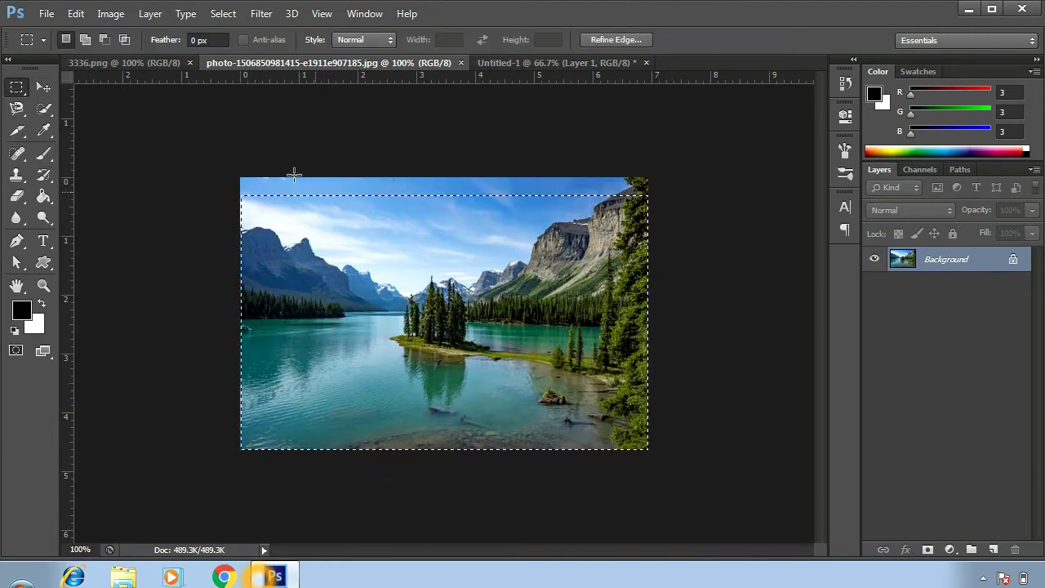
{"action": "left_click", "coordinate": [75, 14]}
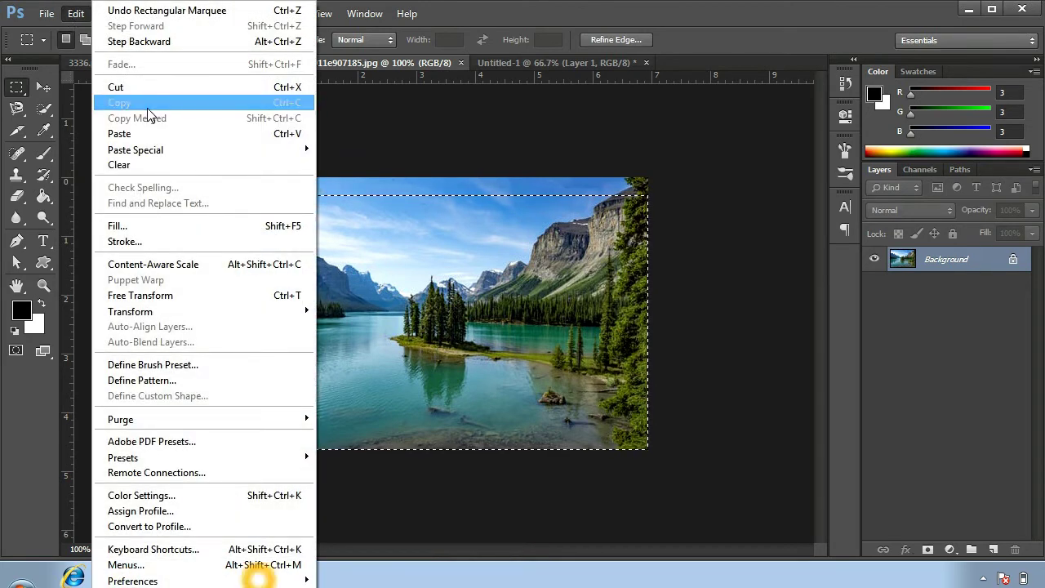
{"action": "left_click", "coordinate": [148, 102]}
Paste the lake photo into Untitled-1 as Layer 2 and move it to the lower right.
{"action": "left_click", "coordinate": [523, 63]}
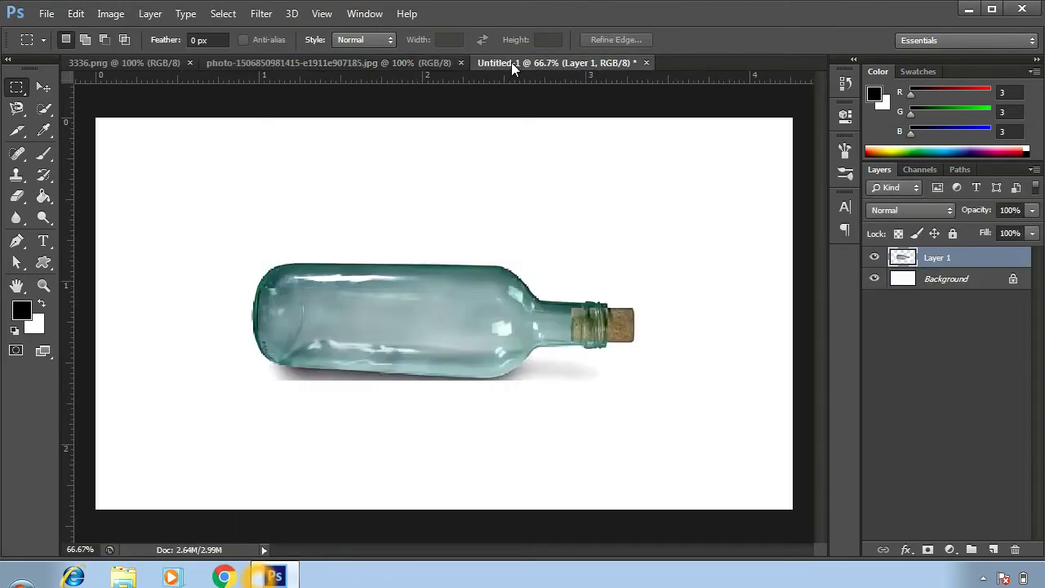
{"action": "left_click", "coordinate": [75, 14]}
{"action": "left_click", "coordinate": [122, 134]}
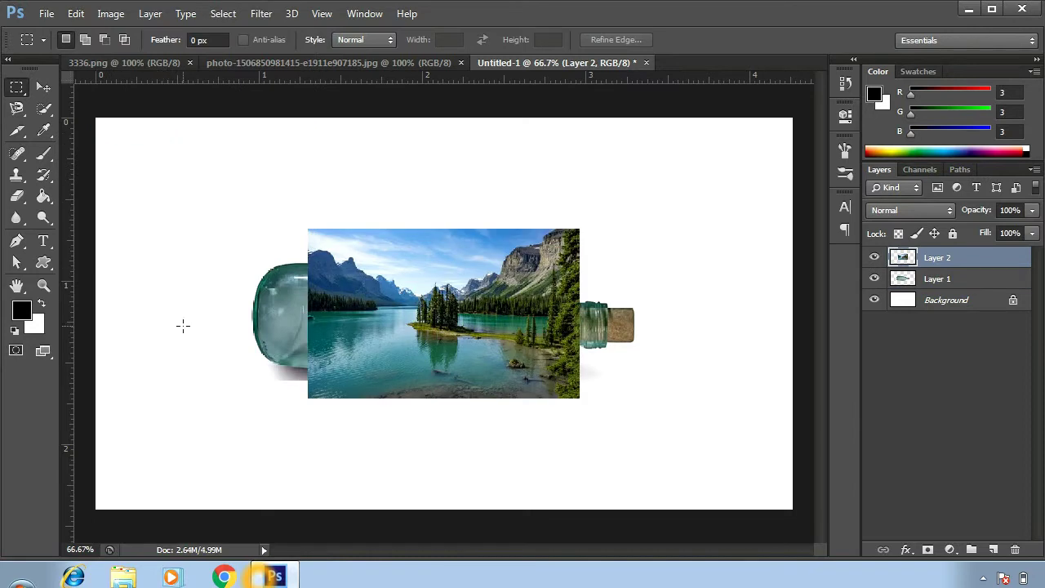
{"action": "left_click", "coordinate": [43, 87]}
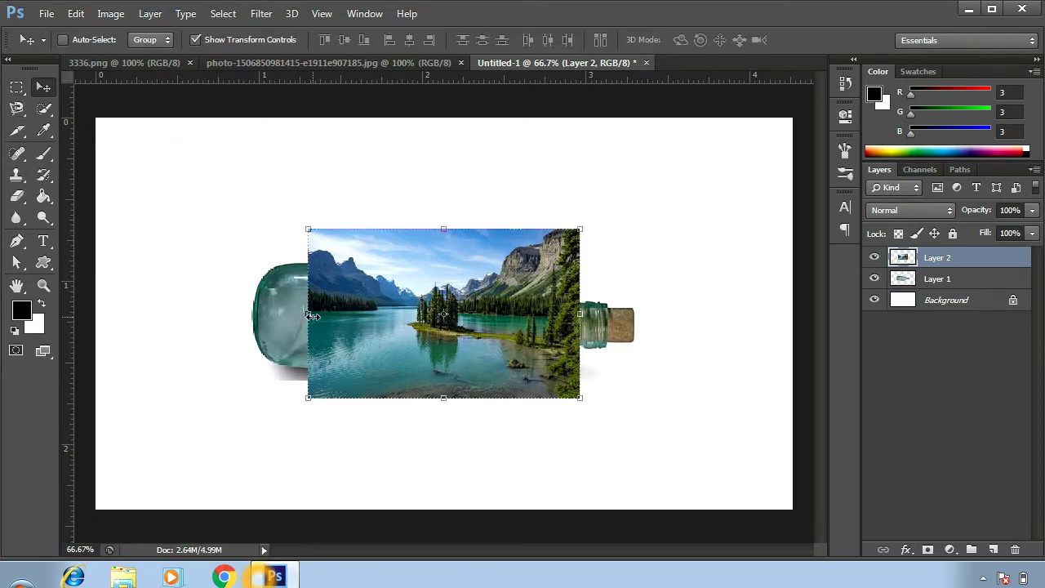
{"action": "left_click_drag", "start_coordinate": [313, 316], "coordinate": [545, 433]}
Stretch the bottle layer (Layer 1) on all four sides and apply the new size.
{"action": "left_click", "coordinate": [928, 284]}
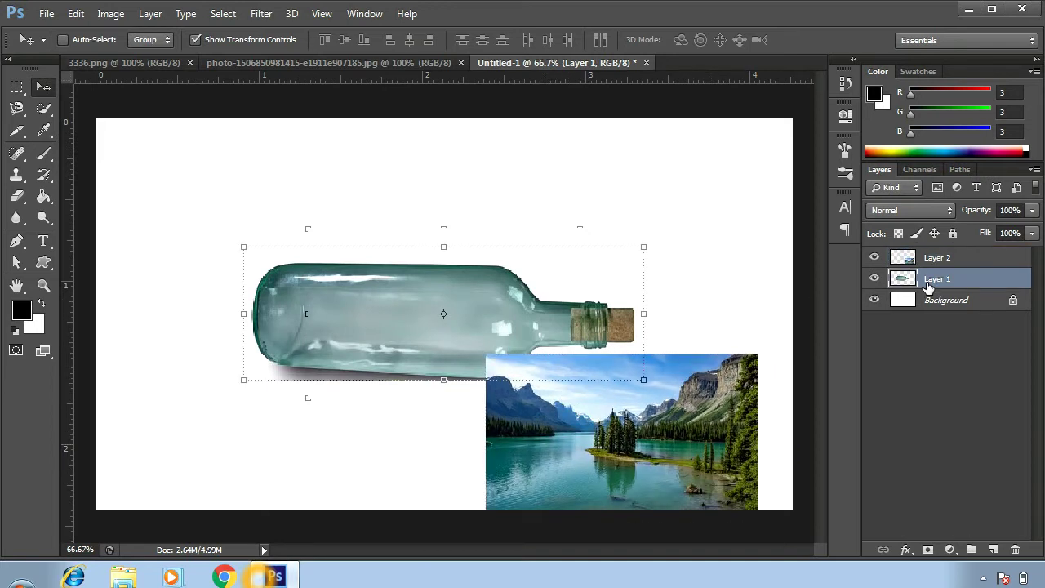
{"action": "left_click_drag", "start_coordinate": [452, 247], "coordinate": [451, 196]}
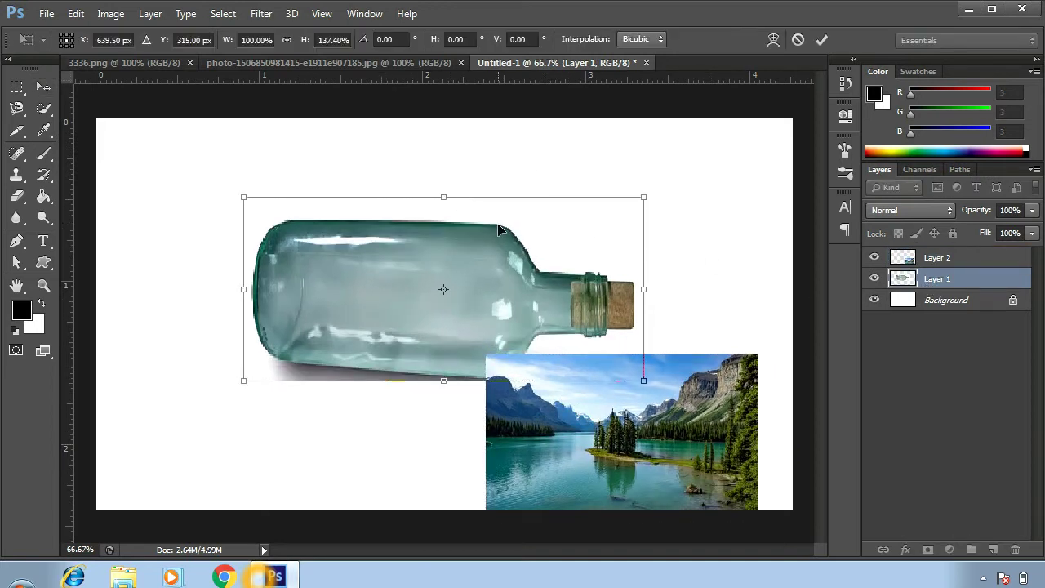
{"action": "left_click_drag", "start_coordinate": [642, 295], "coordinate": [735, 295]}
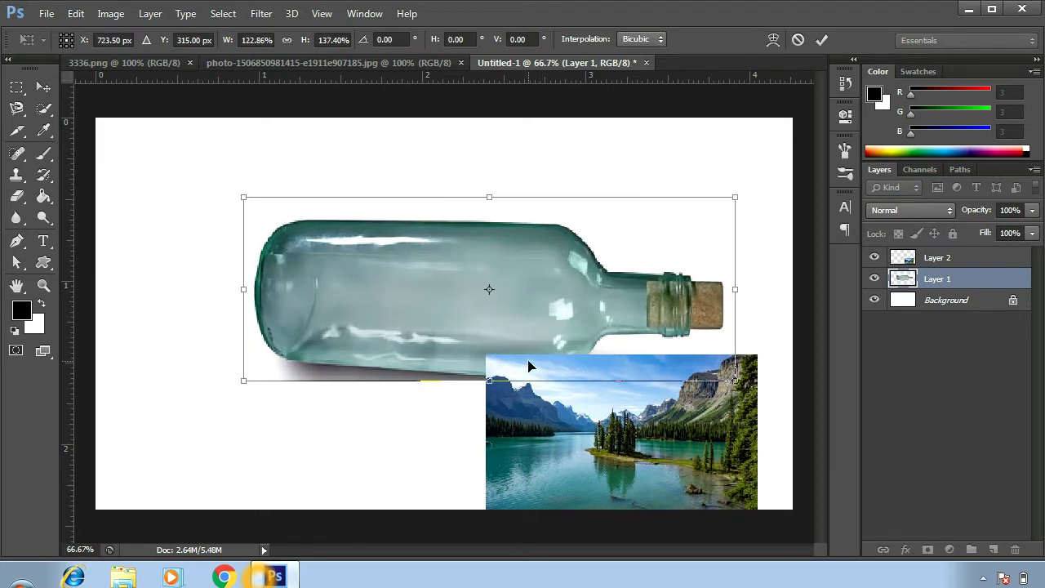
{"action": "left_click_drag", "start_coordinate": [485, 381], "coordinate": [488, 460]}
{"action": "left_click_drag", "start_coordinate": [244, 329], "coordinate": [153, 326]}
{"action": "left_click", "coordinate": [44, 87]}
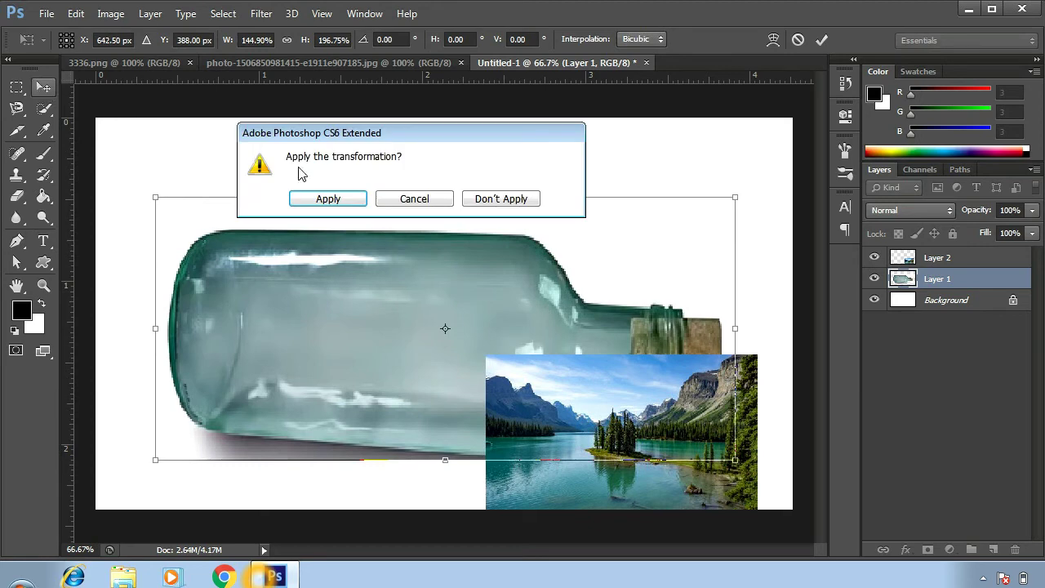
{"action": "left_click", "coordinate": [327, 199]}
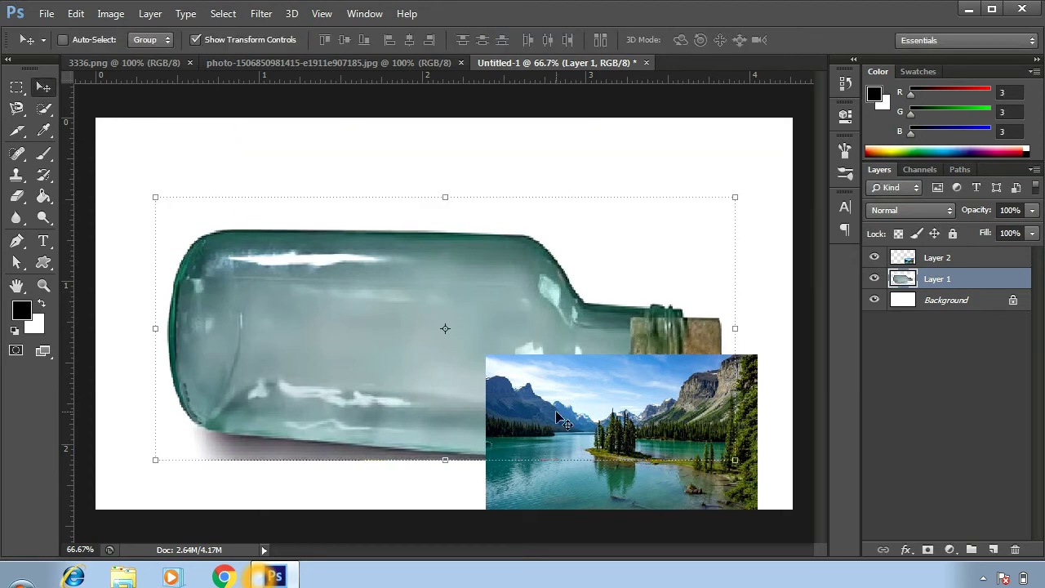
Move the Layer 2 lake photo over the bottle body and stretch it to fill it.
{"action": "left_click", "coordinate": [915, 260]}
{"action": "left_click_drag", "start_coordinate": [588, 441], "coordinate": [395, 329]}
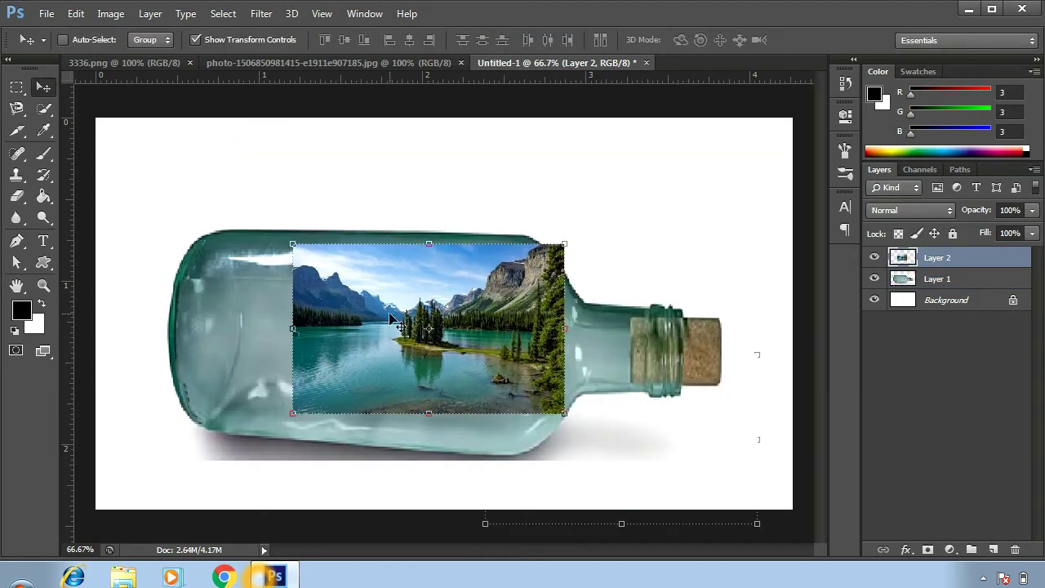
{"action": "left_click_drag", "start_coordinate": [288, 333], "coordinate": [170, 329]}
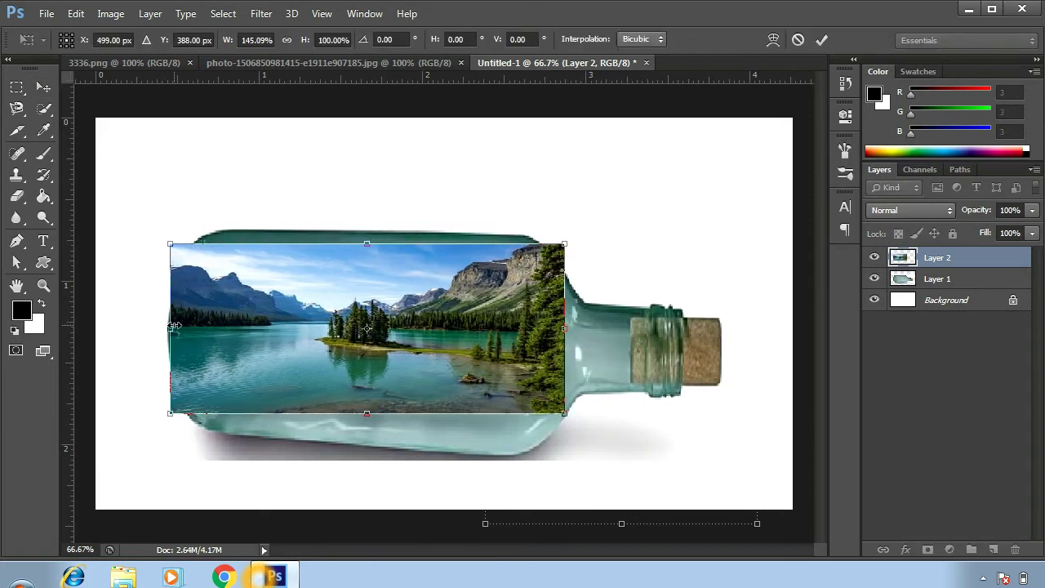
{"action": "left_click_drag", "start_coordinate": [361, 411], "coordinate": [365, 459]}
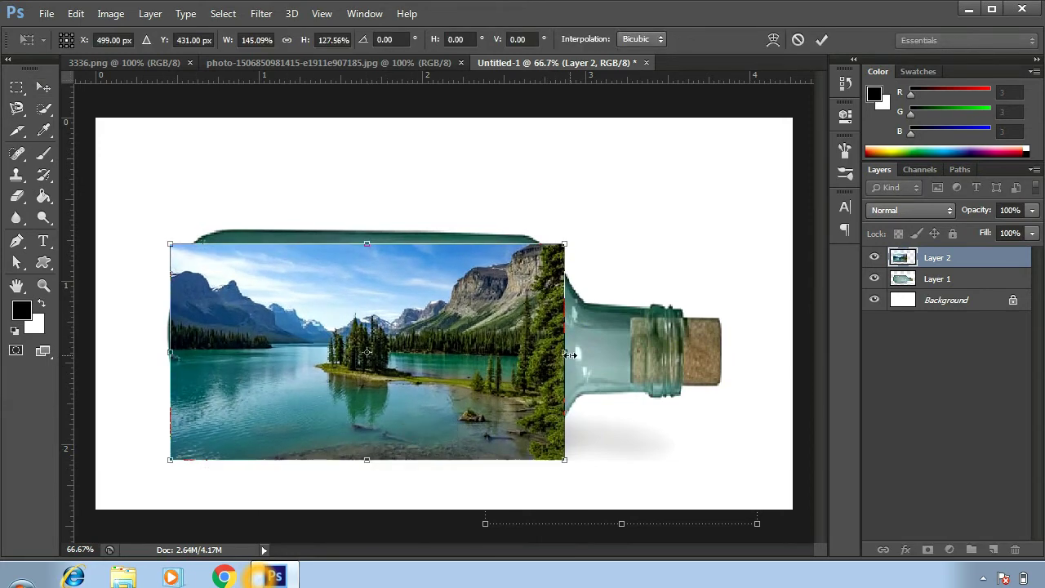
{"action": "left_click_drag", "start_coordinate": [367, 243], "coordinate": [366, 217]}
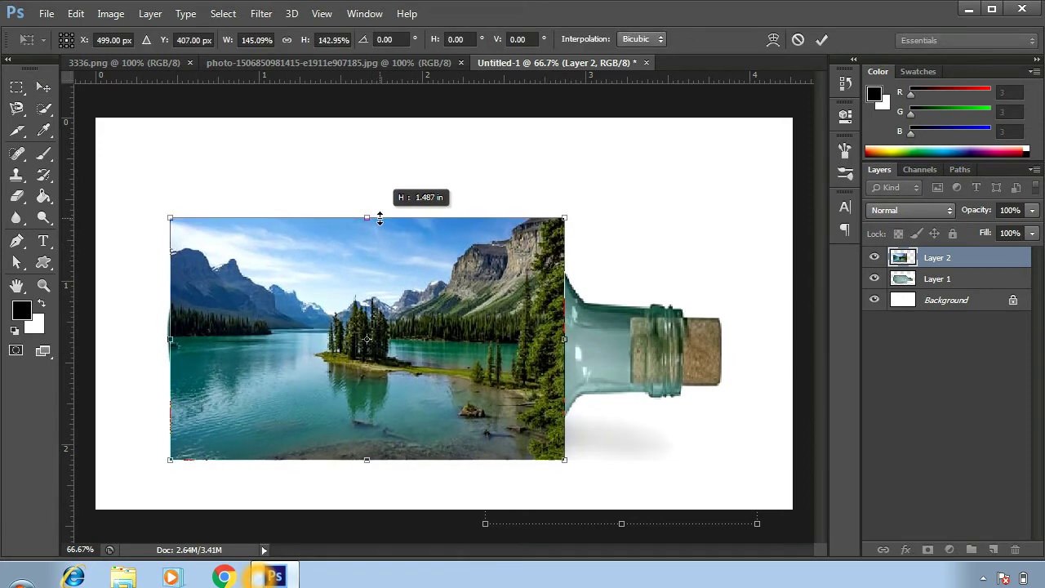
{"action": "left_click_drag", "start_coordinate": [568, 342], "coordinate": [574, 343]}
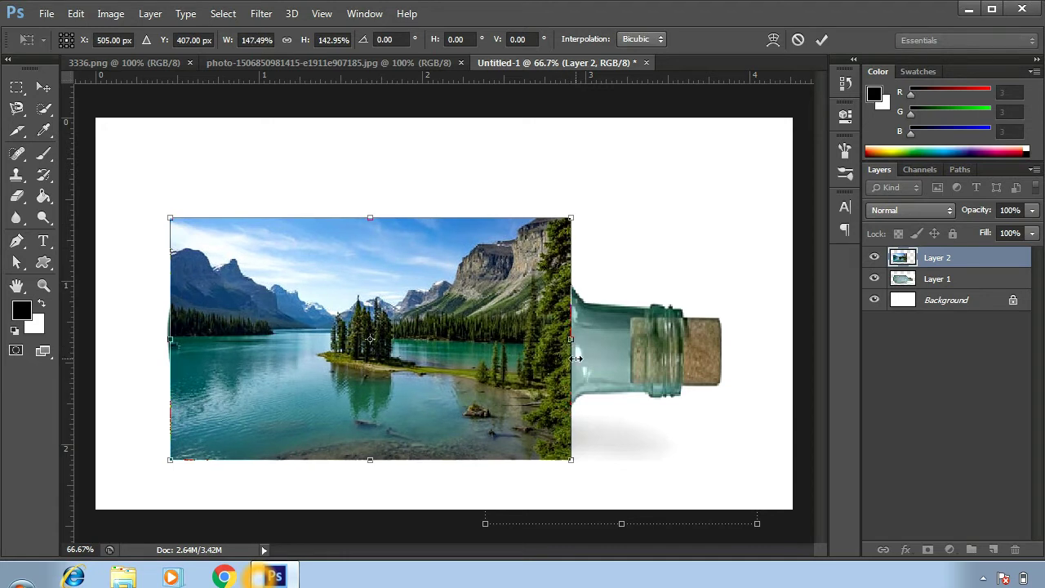
Lower the photo's opacity to align it with the bottle, then restore full opacity and commit.
{"action": "left_click", "coordinate": [1032, 210]}
{"action": "left_click_drag", "start_coordinate": [1030, 233], "coordinate": [1005, 233]}
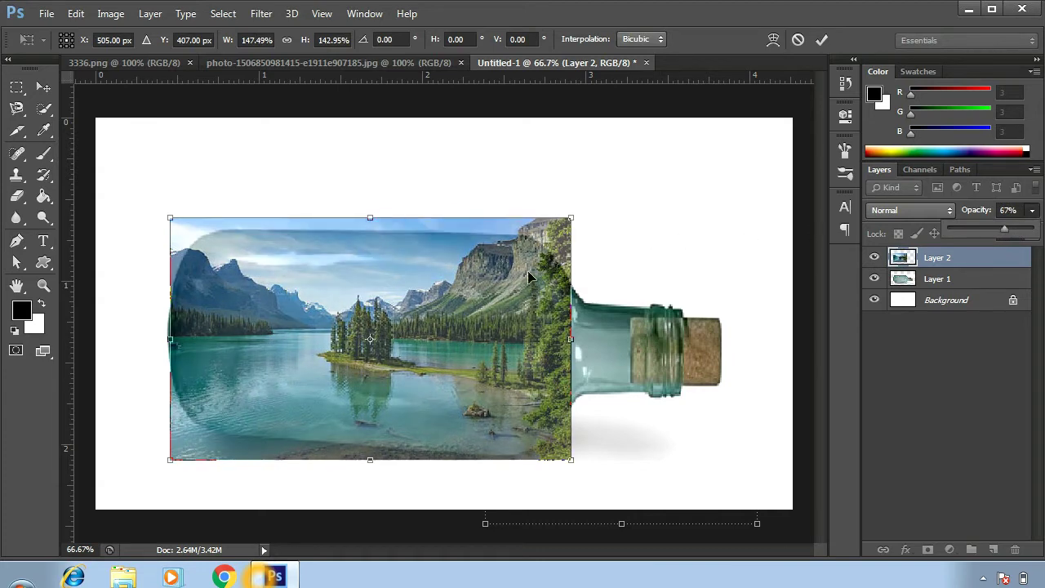
{"action": "left_click_drag", "start_coordinate": [512, 322], "coordinate": [508, 322]}
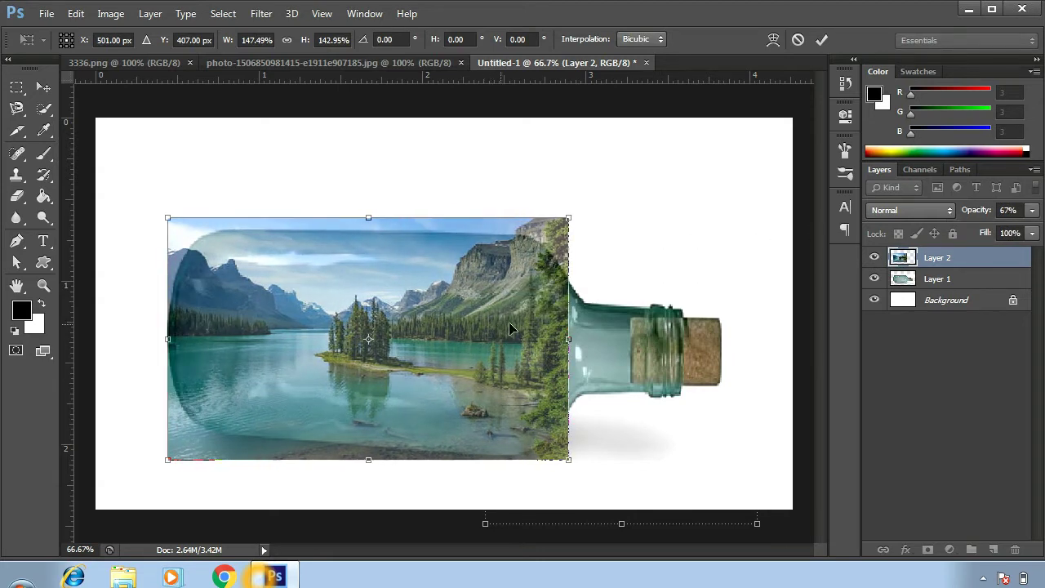
{"action": "left_click", "coordinate": [1033, 211]}
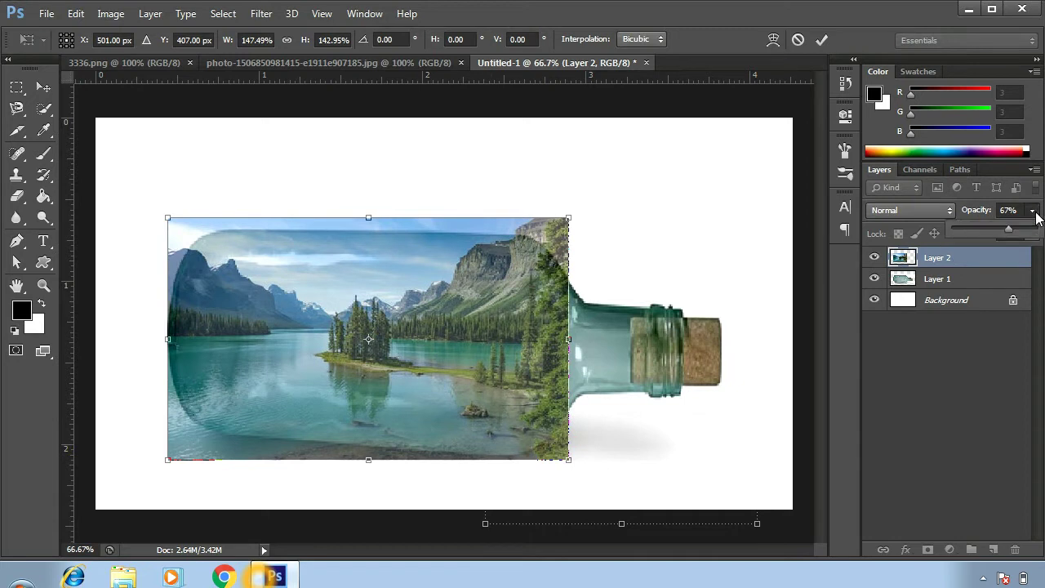
{"action": "left_click_drag", "start_coordinate": [1008, 233], "coordinate": [1040, 235]}
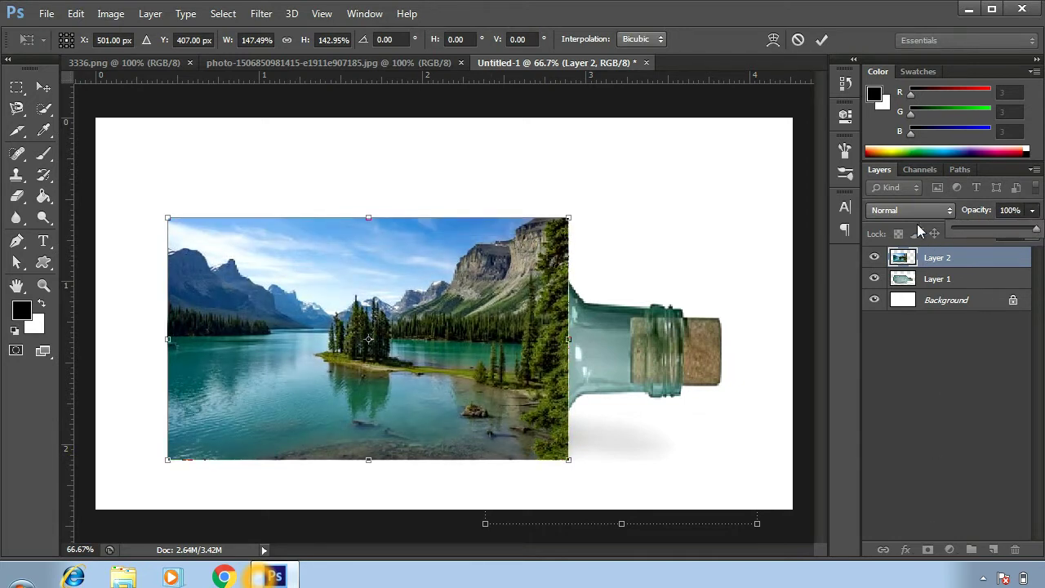
{"action": "left_click", "coordinate": [822, 40]}
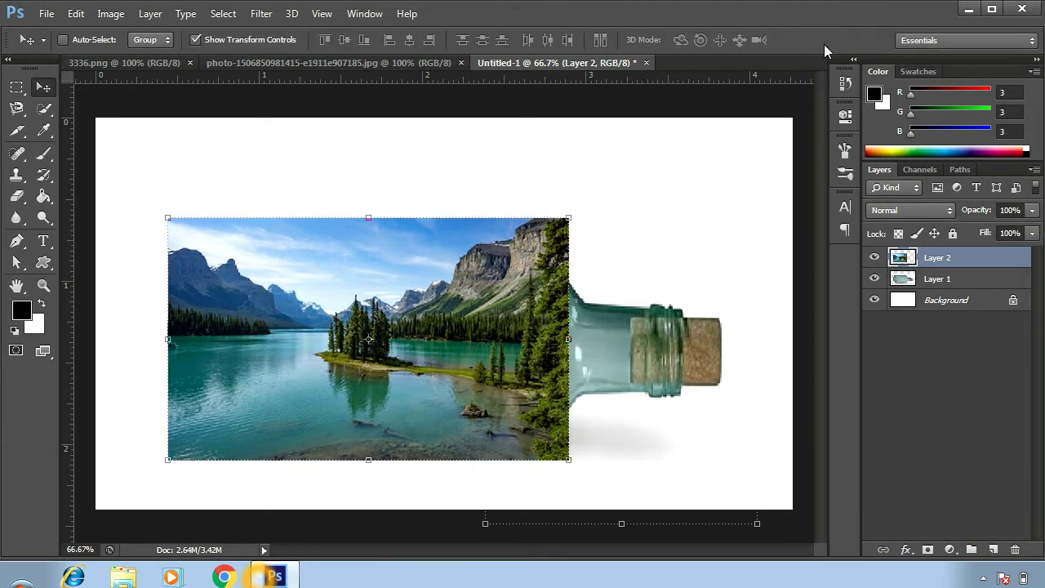
Add a layer mask to Layer 2 and fill it black with the Paint Bucket.
{"action": "left_click", "coordinate": [928, 550]}
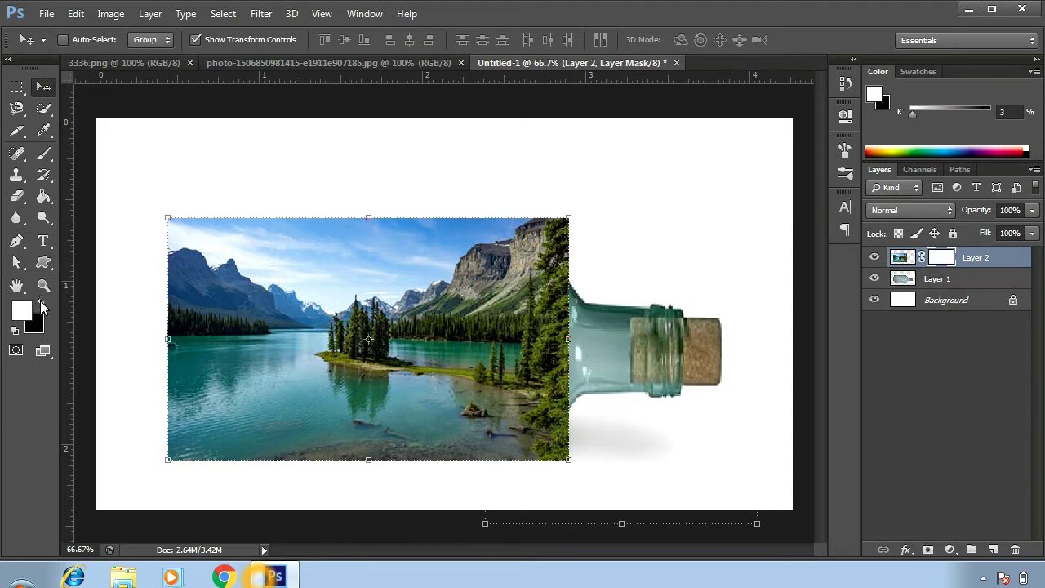
{"action": "left_click", "coordinate": [40, 302]}
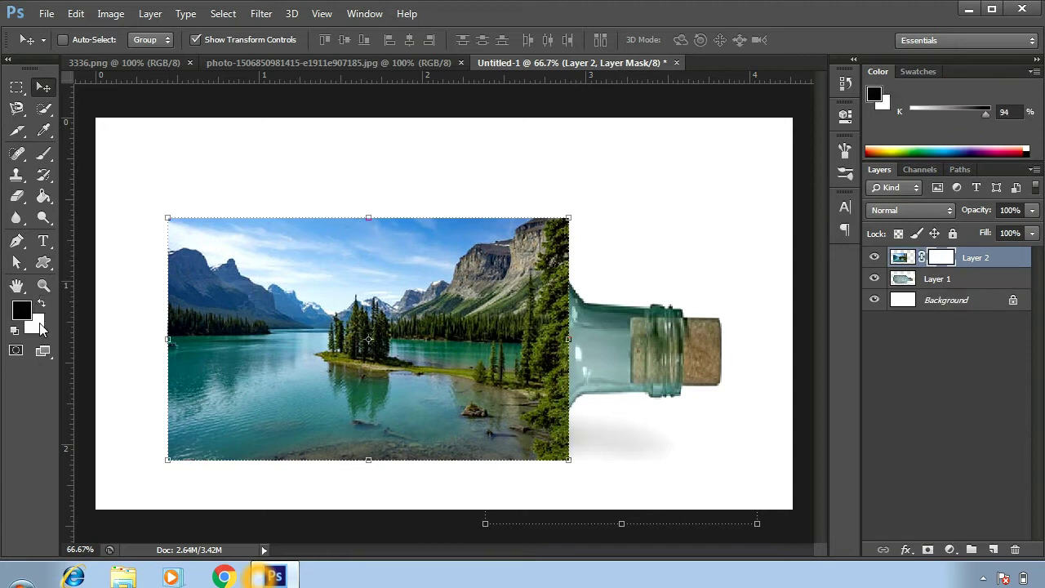
{"action": "left_click", "coordinate": [47, 196]}
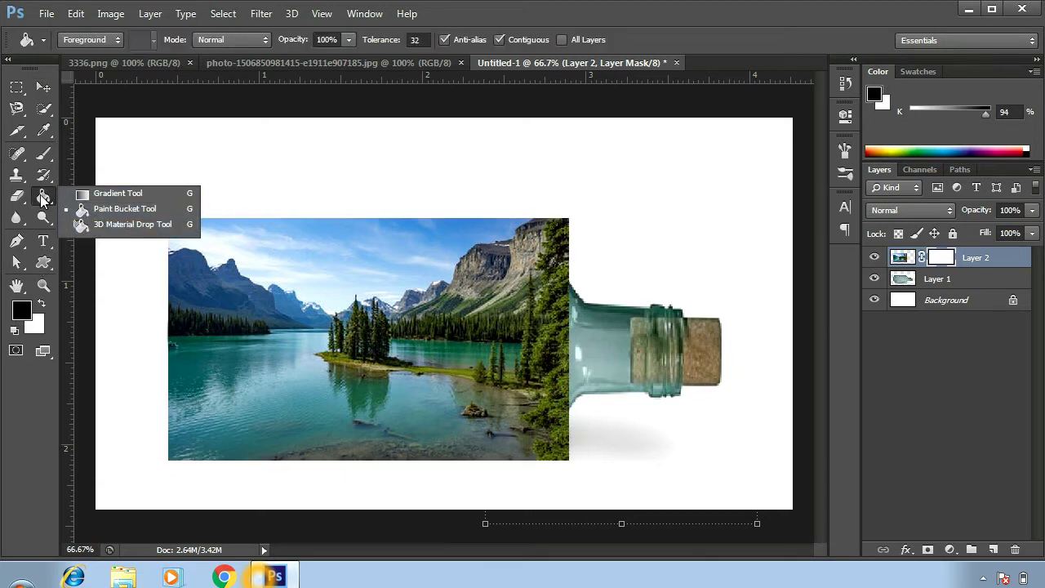
{"action": "left_click", "coordinate": [45, 201]}
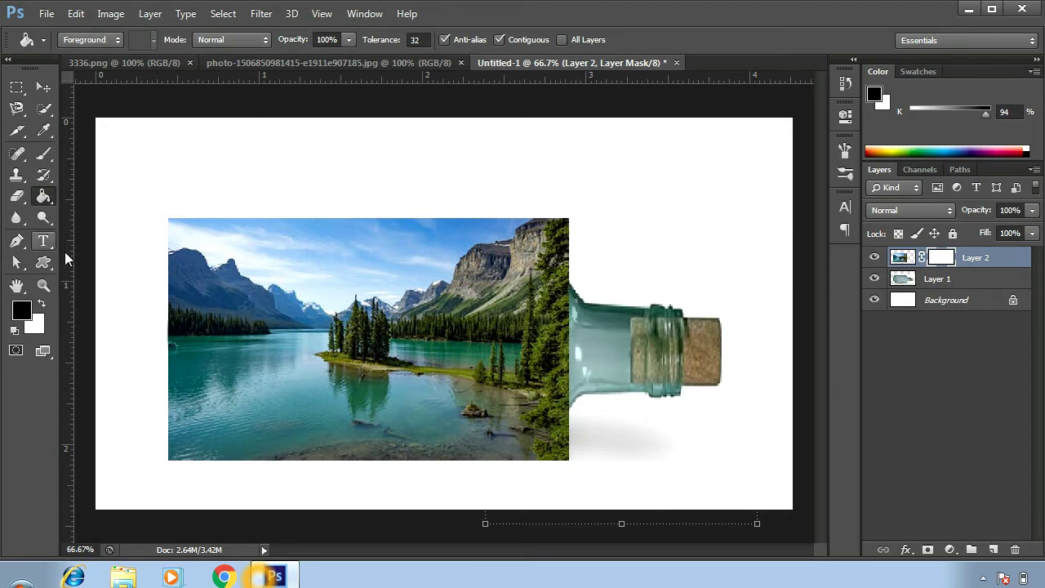
{"action": "left_click", "coordinate": [299, 278]}
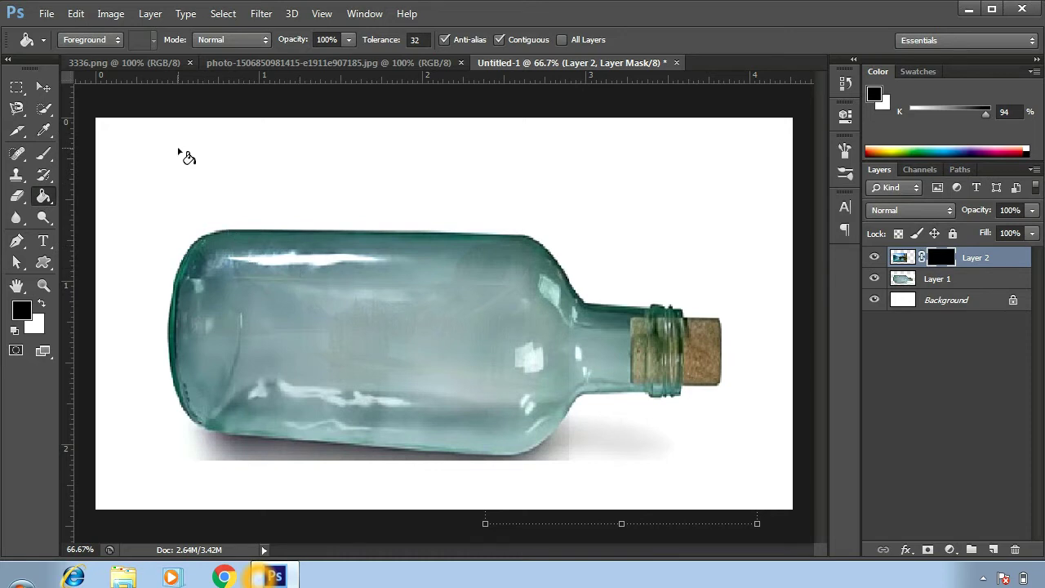
{"action": "left_click", "coordinate": [23, 115]}
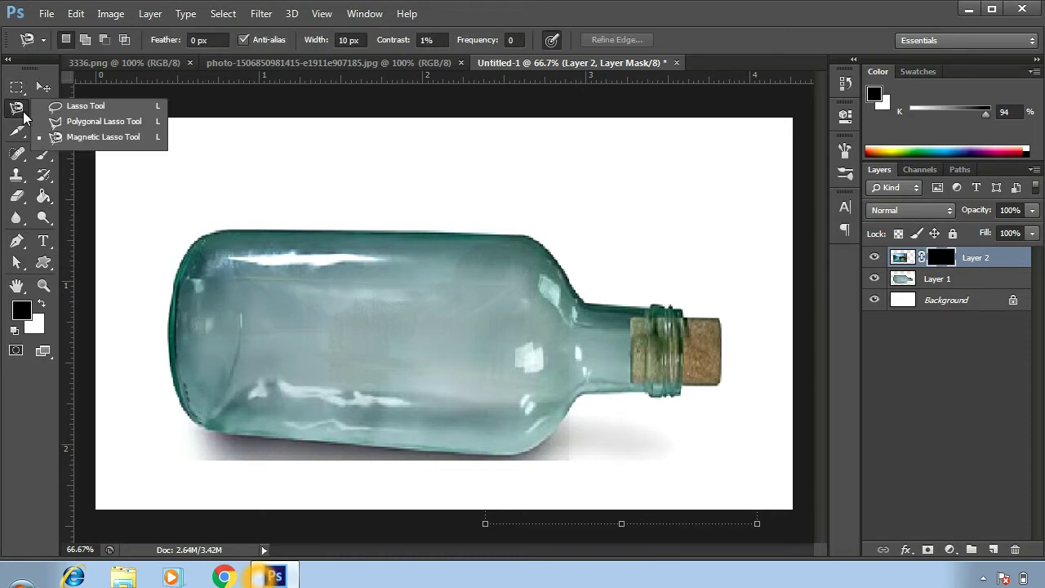
Trace a closed Magnetic Lasso selection around the whole bottle, neck and cork included.
{"action": "left_click", "coordinate": [85, 137]}
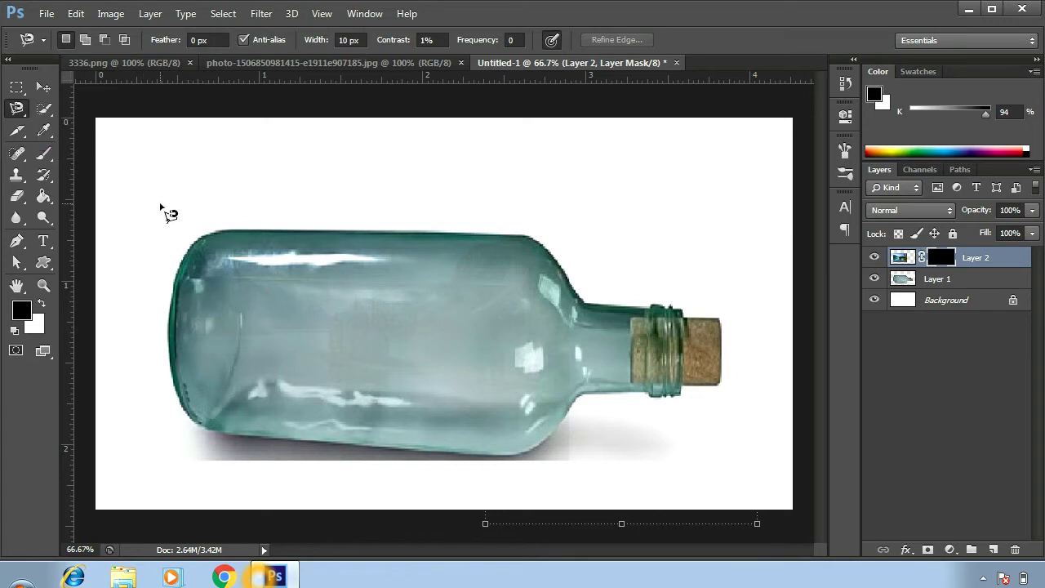
{"action": "left_click", "coordinate": [201, 236]}
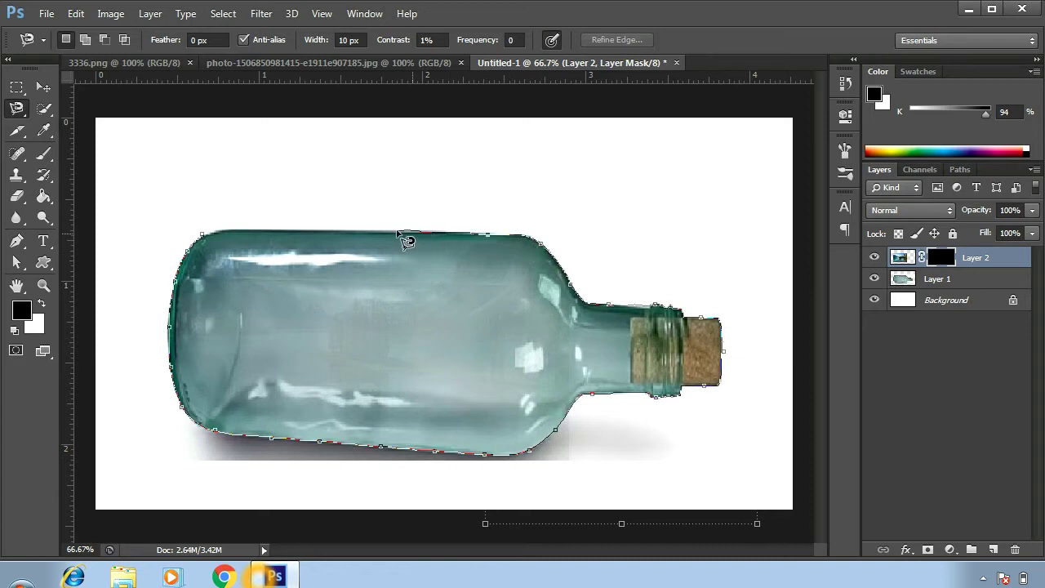
{"action": "left_click", "coordinate": [209, 242]}
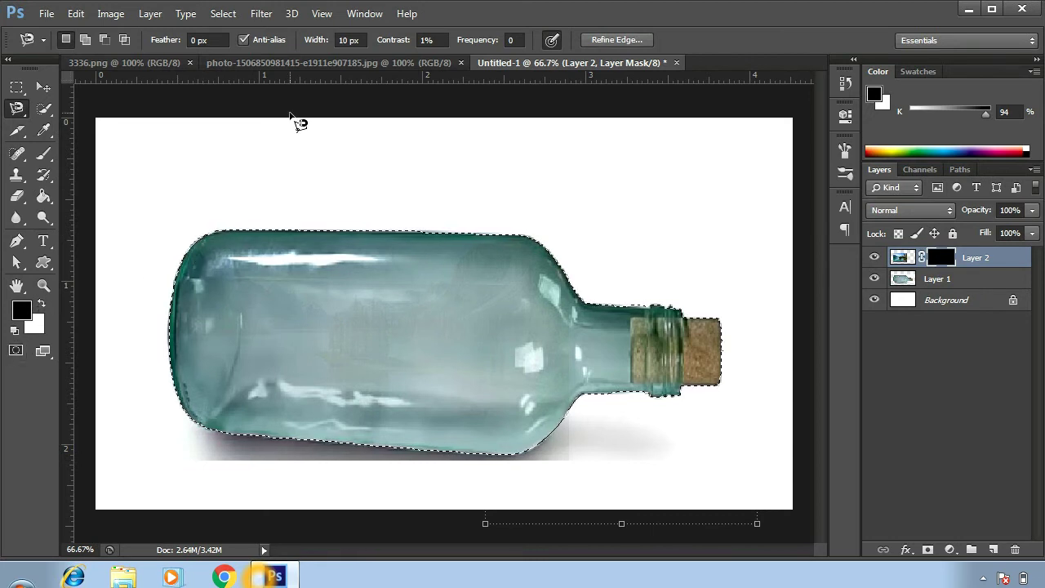
{"action": "left_click", "coordinate": [225, 14]}
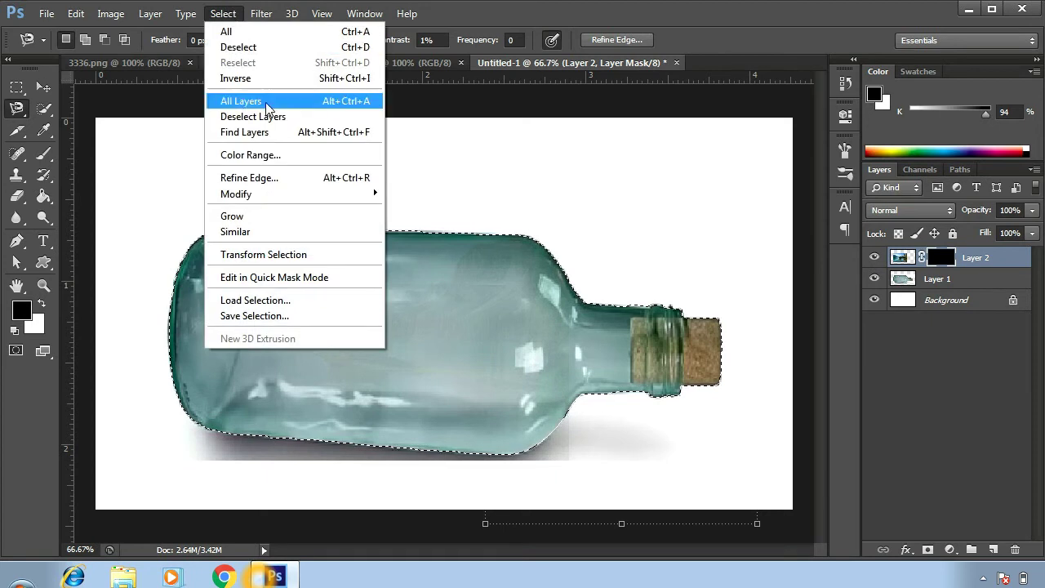
{"action": "mouse_move", "coordinate": [270, 194]}
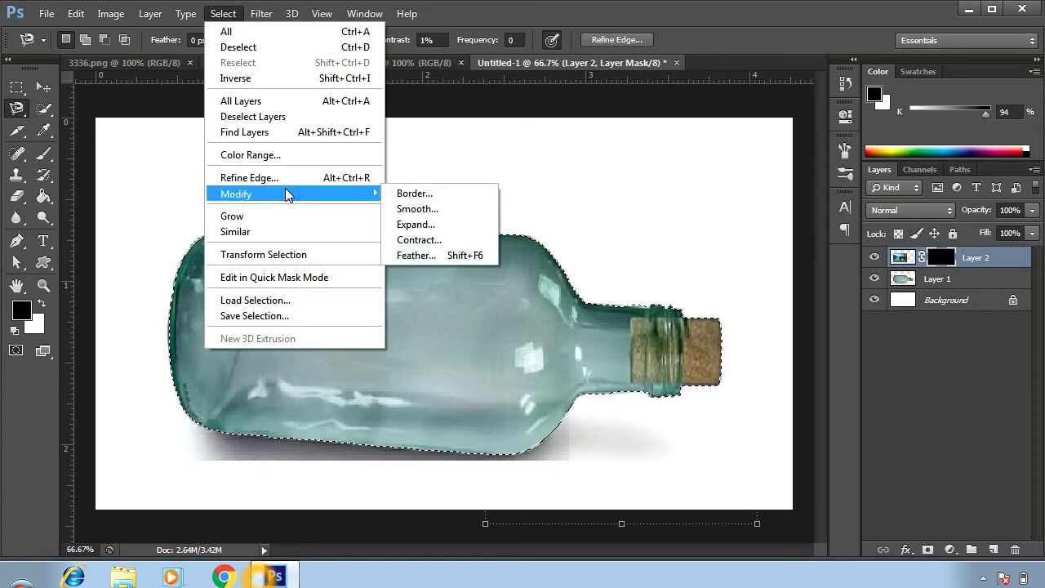
Contract the bottle selection, feather it by 20 pixels, and make white the foreground colour.
{"action": "left_click", "coordinate": [440, 240]}
{"action": "left_click", "coordinate": [616, 208]}
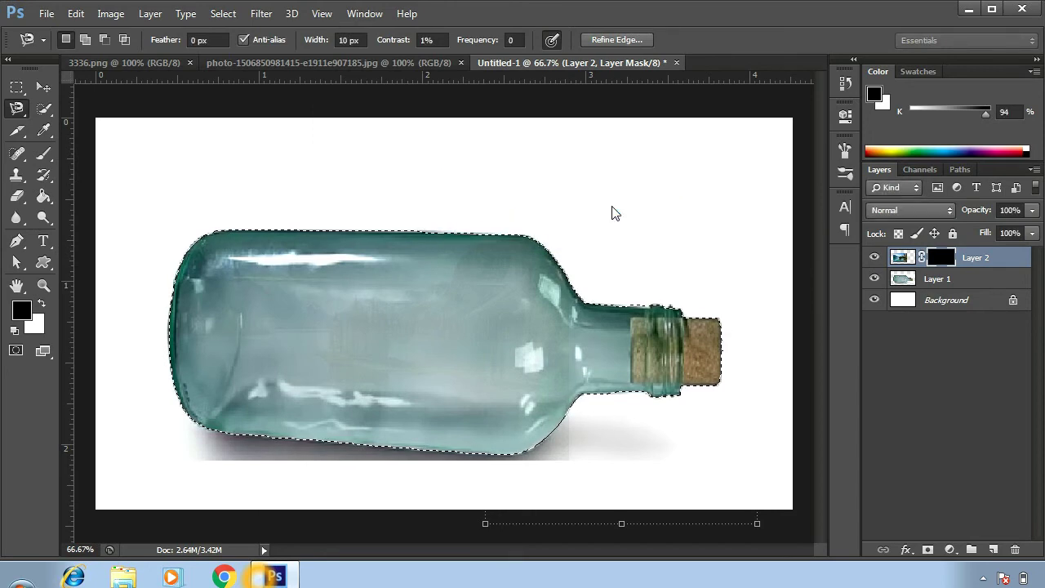
{"action": "left_click", "coordinate": [224, 14]}
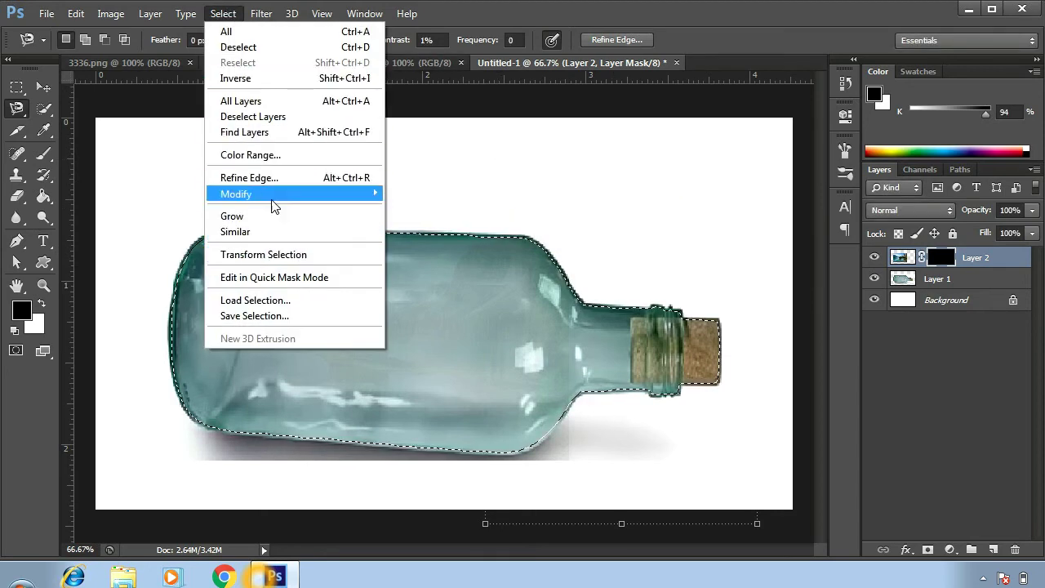
{"action": "mouse_move", "coordinate": [236, 194]}
{"action": "left_click", "coordinate": [433, 255]}
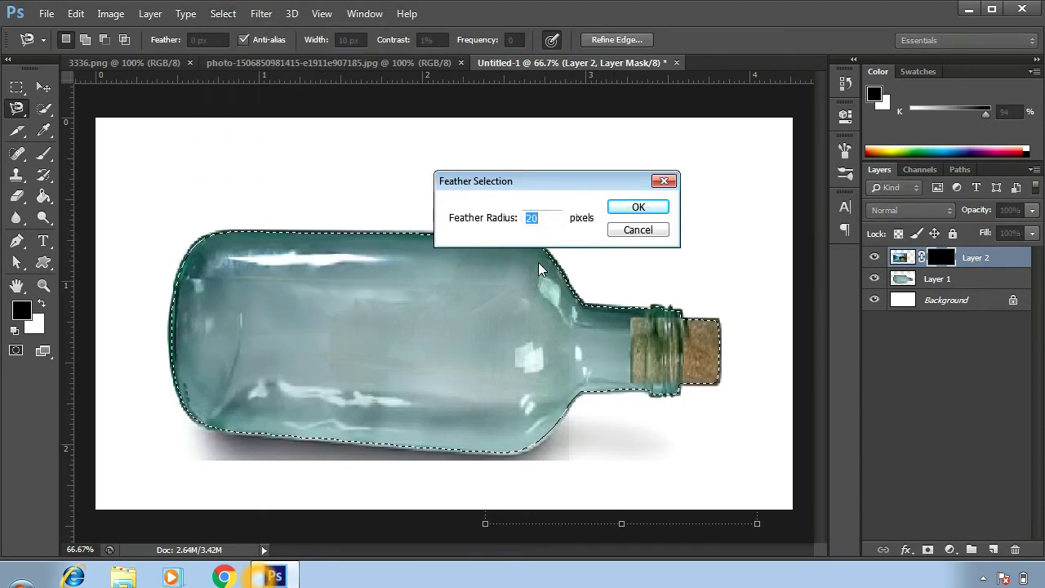
{"action": "type", "text": "20"}
{"action": "left_click", "coordinate": [637, 206]}
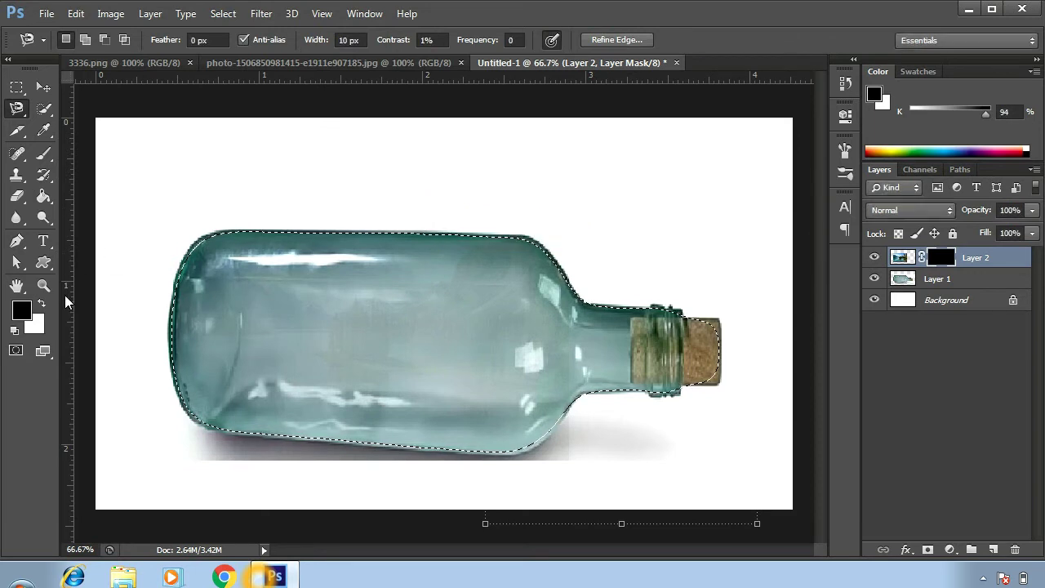
{"action": "left_click", "coordinate": [42, 301]}
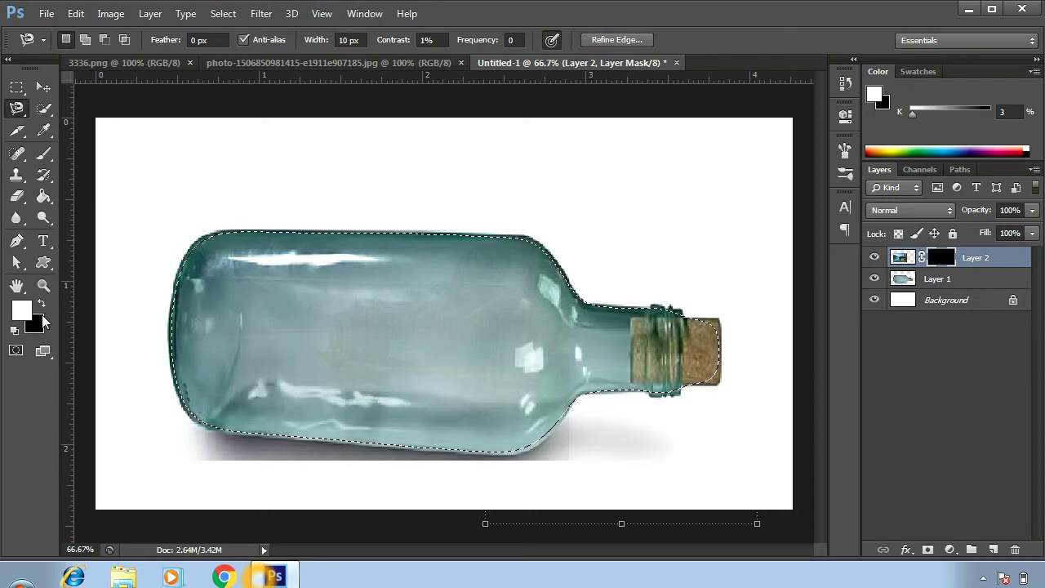
Pick the Brush Tool with a soft round 55 px brush at 0% hardness.
{"action": "left_click", "coordinate": [44, 153]}
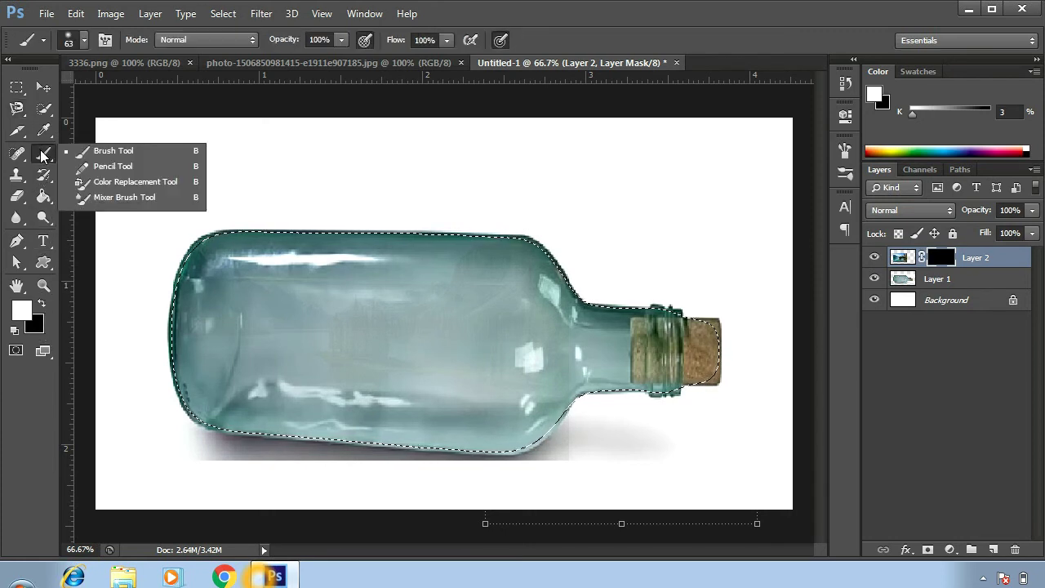
{"action": "left_click", "coordinate": [86, 152]}
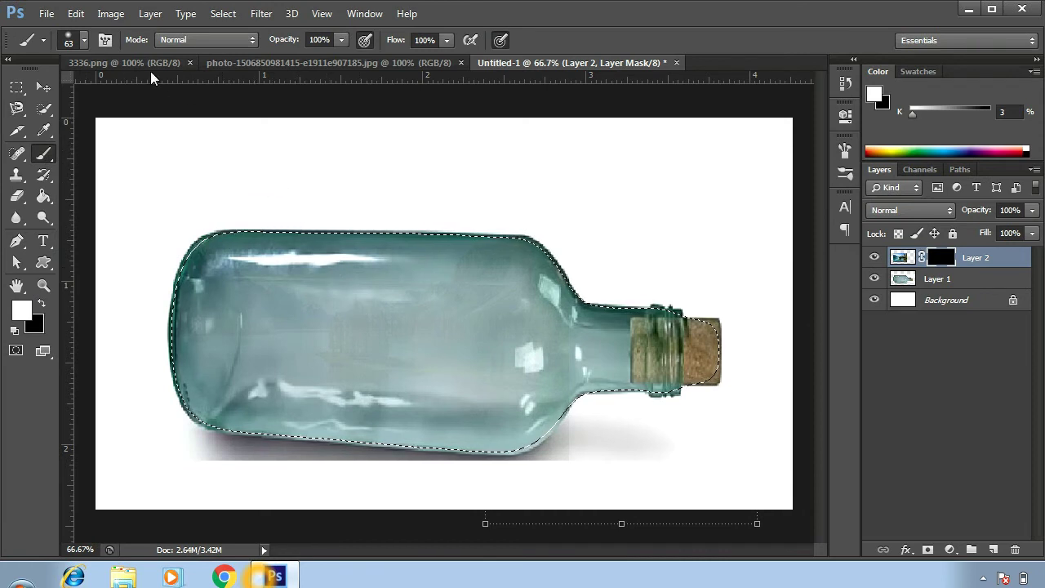
{"action": "left_click", "coordinate": [84, 41]}
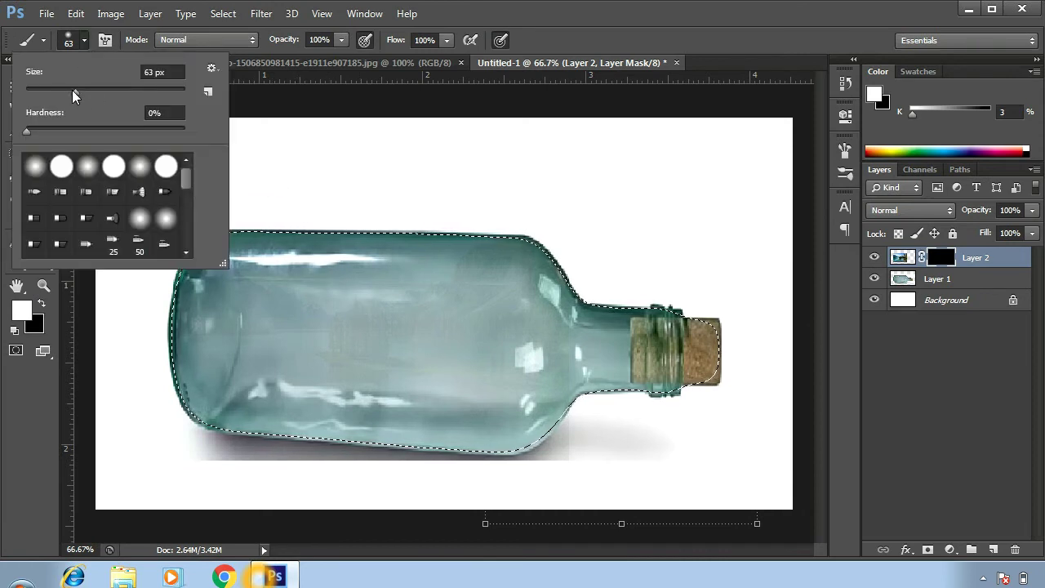
{"action": "left_click_drag", "start_coordinate": [75, 92], "coordinate": [68, 91]}
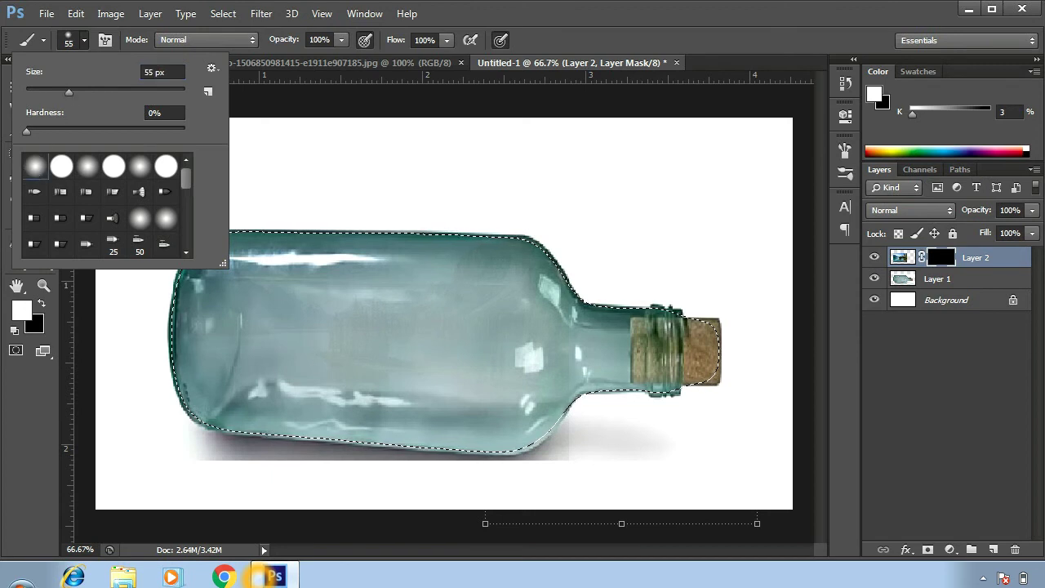
{"action": "left_click", "coordinate": [497, 329]}
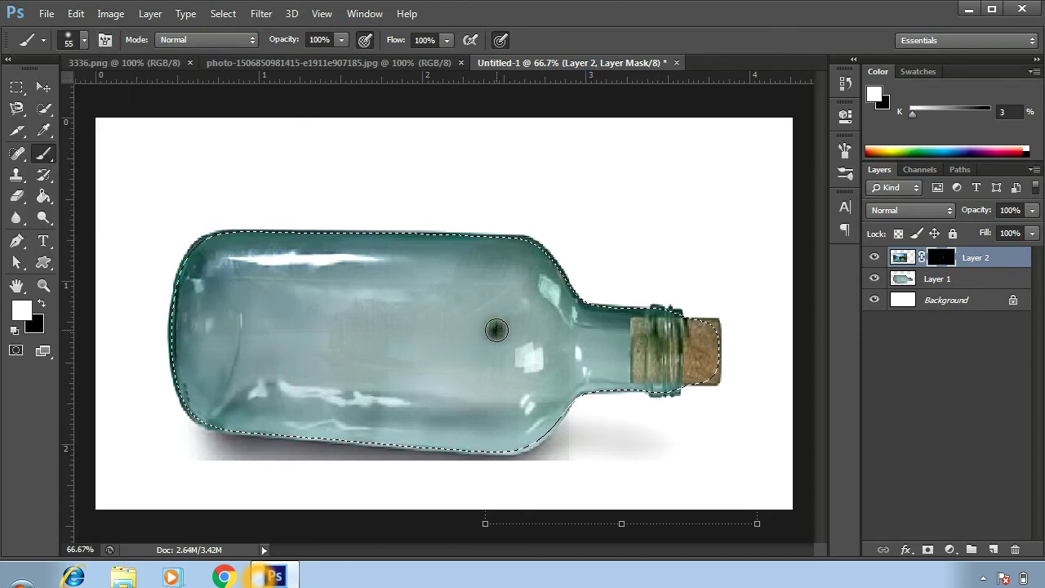
Paint white on the Layer 2 mask across the bottle, enlarging the brush to 98 px midway.
{"action": "mouse_move", "coordinate": [544, 339]}
{"action": "left_mouse_down"}
{"action": "mouse_move", "coordinate": [465, 349]}
{"action": "mouse_move", "coordinate": [555, 376]}
{"action": "mouse_move", "coordinate": [569, 370]}
{"action": "mouse_move", "coordinate": [541, 409]}
{"action": "mouse_move", "coordinate": [413, 431]}
{"action": "mouse_move", "coordinate": [526, 443]}
{"action": "left_mouse_up"}
{"action": "mouse_move", "coordinate": [574, 314]}
{"action": "left_mouse_down"}
{"action": "mouse_move", "coordinate": [547, 296]}
{"action": "mouse_move", "coordinate": [539, 273]}
{"action": "mouse_move", "coordinate": [551, 277]}
{"action": "mouse_move", "coordinate": [435, 240]}
{"action": "mouse_move", "coordinate": [210, 245]}
{"action": "mouse_move", "coordinate": [185, 270]}
{"action": "mouse_move", "coordinate": [196, 359]}
{"action": "mouse_move", "coordinate": [214, 404]}
{"action": "mouse_move", "coordinate": [233, 372]}
{"action": "mouse_move", "coordinate": [269, 395]}
{"action": "left_mouse_up"}
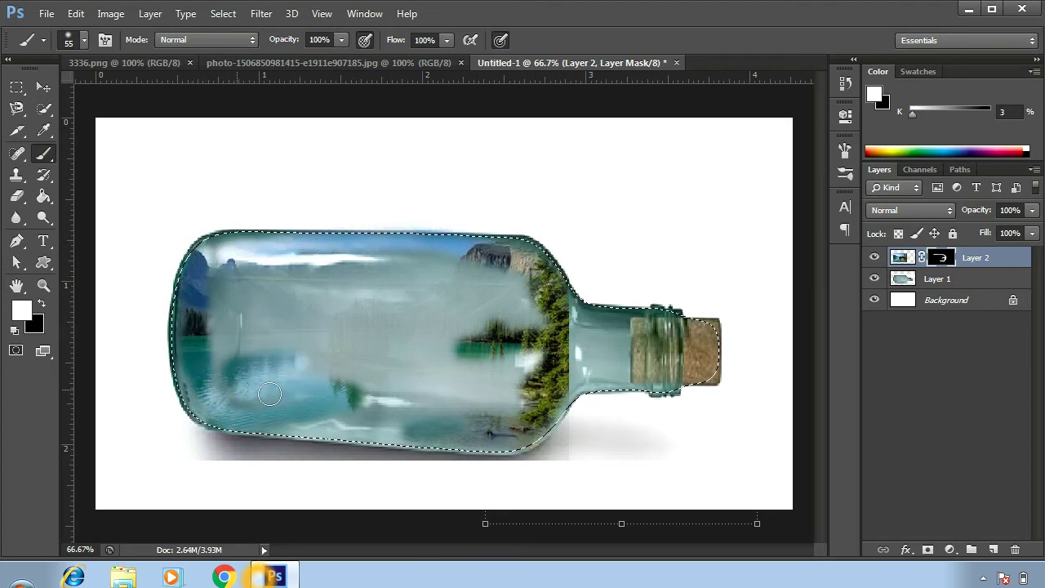
{"action": "left_click", "coordinate": [84, 41]}
{"action": "left_click", "coordinate": [88, 92]}
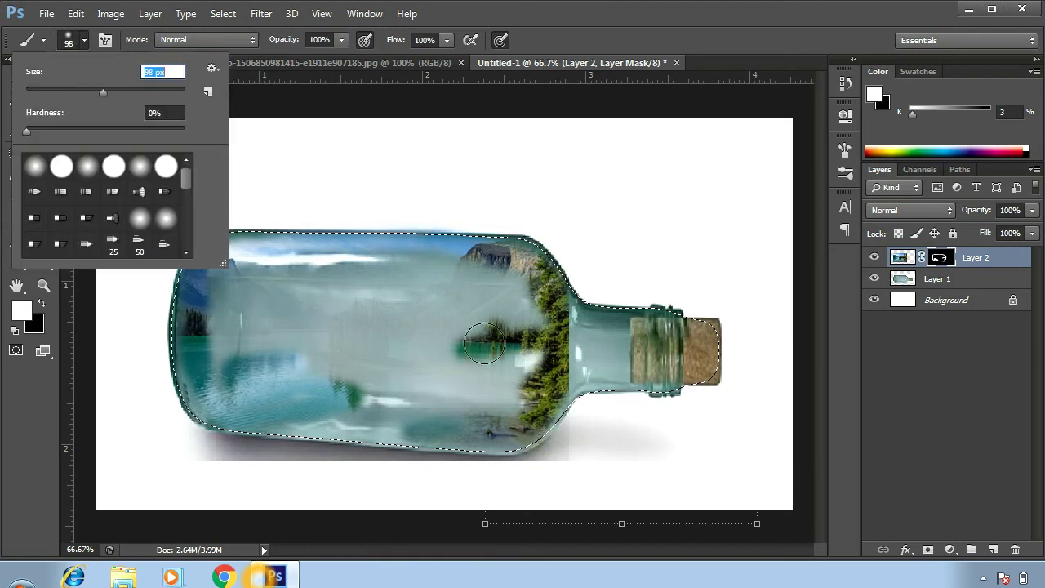
{"action": "left_click", "coordinate": [455, 316]}
{"action": "mouse_move", "coordinate": [392, 302]}
{"action": "left_mouse_down"}
{"action": "mouse_move", "coordinate": [523, 315]}
{"action": "mouse_move", "coordinate": [514, 376]}
{"action": "mouse_move", "coordinate": [461, 425]}
{"action": "mouse_move", "coordinate": [530, 433]}
{"action": "mouse_move", "coordinate": [470, 441]}
{"action": "mouse_move", "coordinate": [245, 404]}
{"action": "mouse_move", "coordinate": [232, 277]}
{"action": "mouse_move", "coordinate": [346, 280]}
{"action": "mouse_move", "coordinate": [367, 245]}
{"action": "mouse_move", "coordinate": [231, 249]}
{"action": "mouse_move", "coordinate": [384, 352]}
{"action": "mouse_move", "coordinate": [310, 362]}
{"action": "mouse_move", "coordinate": [459, 390]}
{"action": "left_mouse_up"}
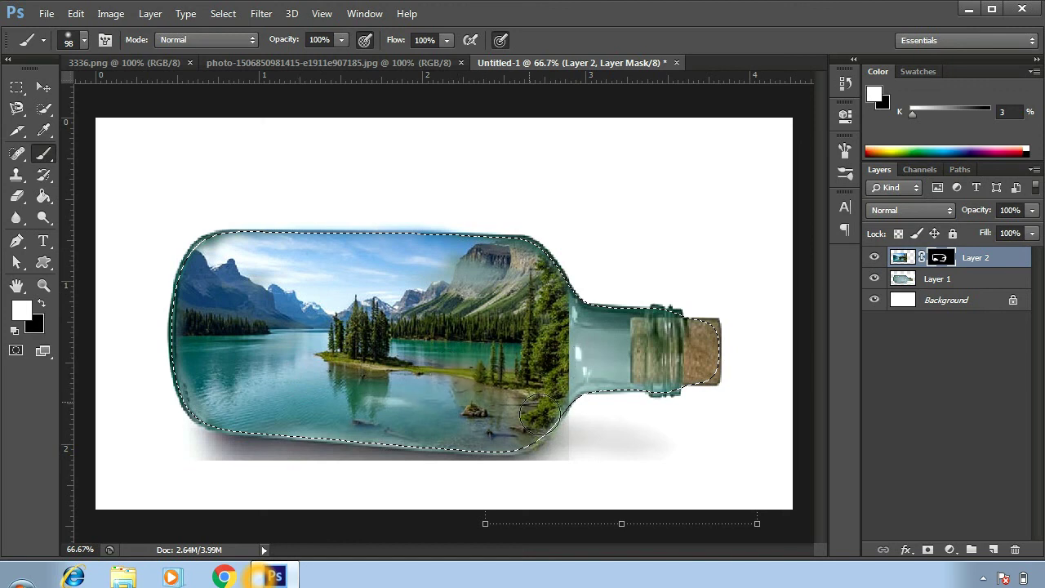
{"action": "mouse_move", "coordinate": [533, 419]}
{"action": "left_mouse_down"}
{"action": "mouse_move", "coordinate": [541, 323]}
{"action": "mouse_move", "coordinate": [432, 275]}
{"action": "mouse_move", "coordinate": [344, 280]}
{"action": "left_mouse_up"}
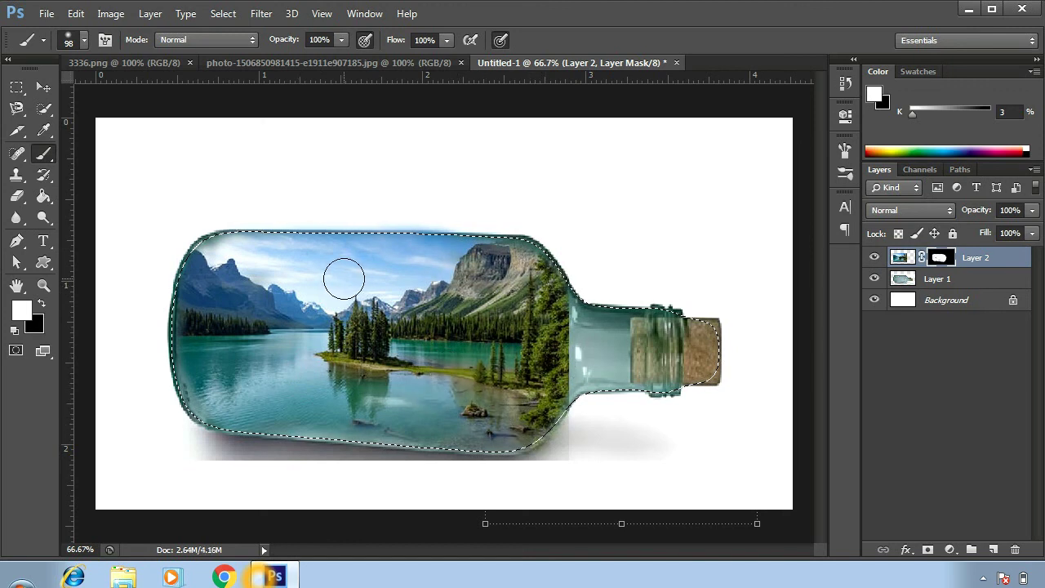